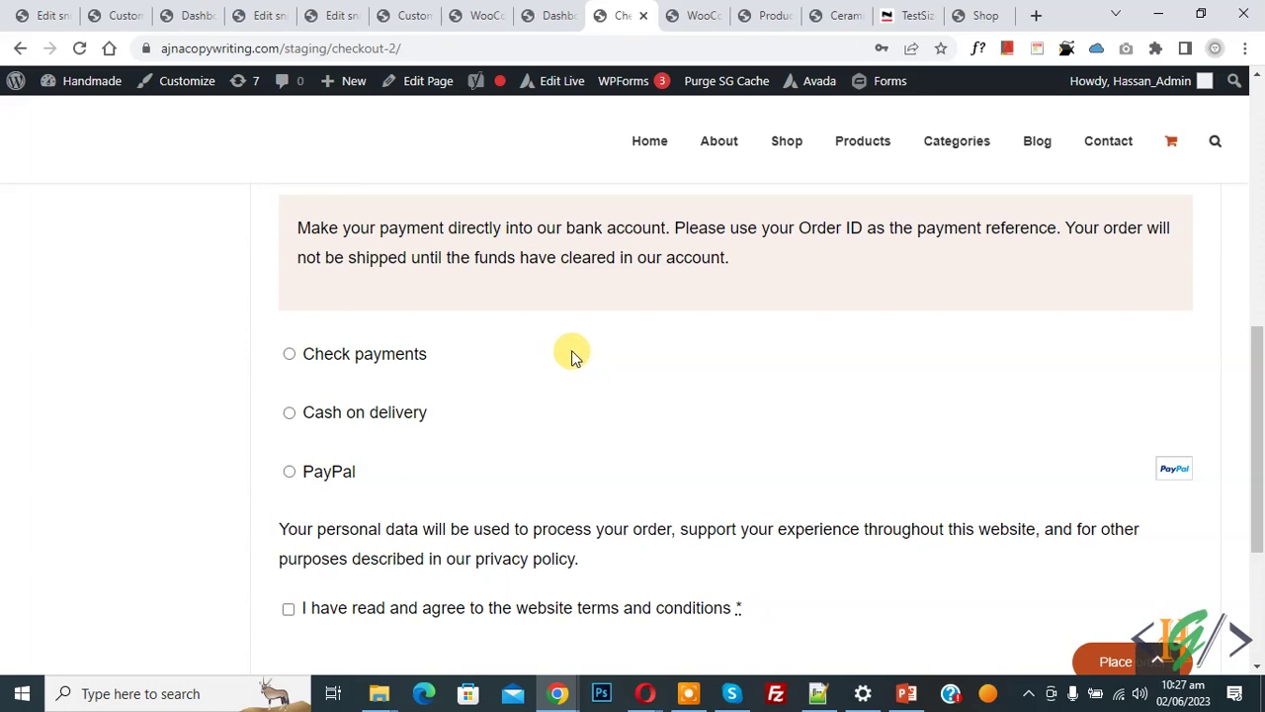
# Confirm through a 'wpcode' plugin search that WPCode is already active, then open its Add Snippet library
pyautogui.click(541, 12)
pyautogui.scroll(-3, 542, 202)
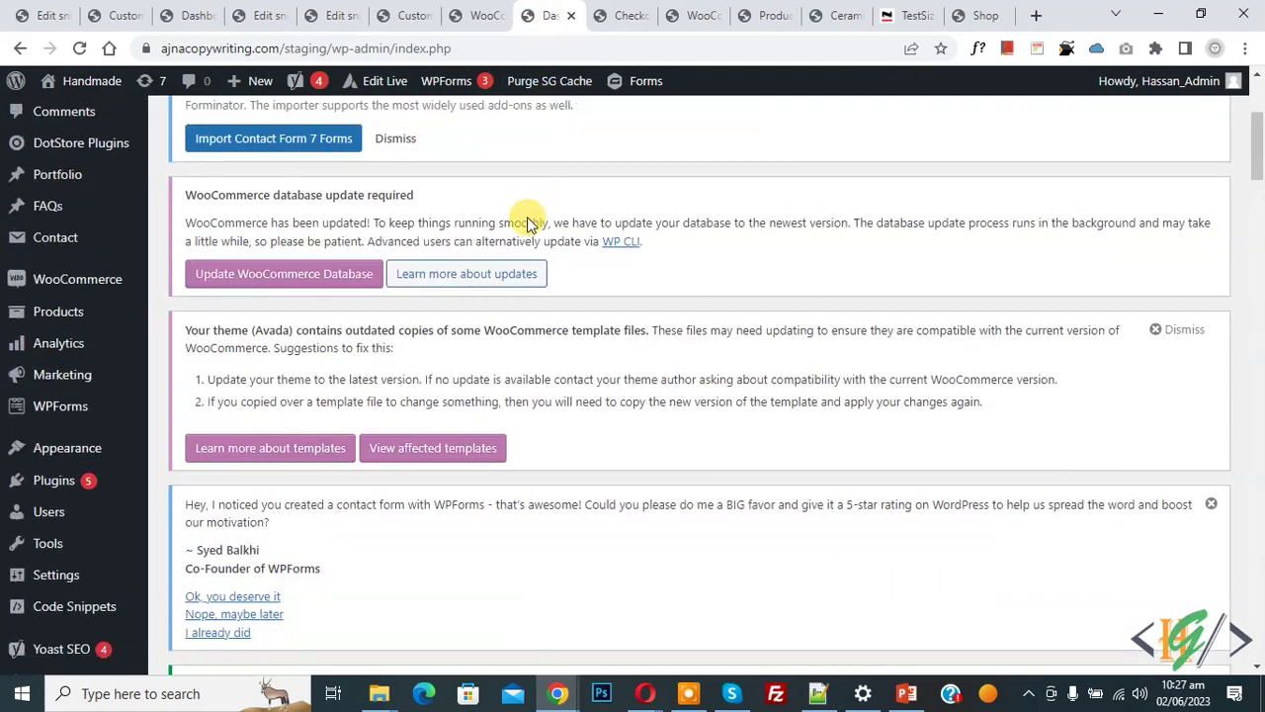
pyautogui.click(188, 509)
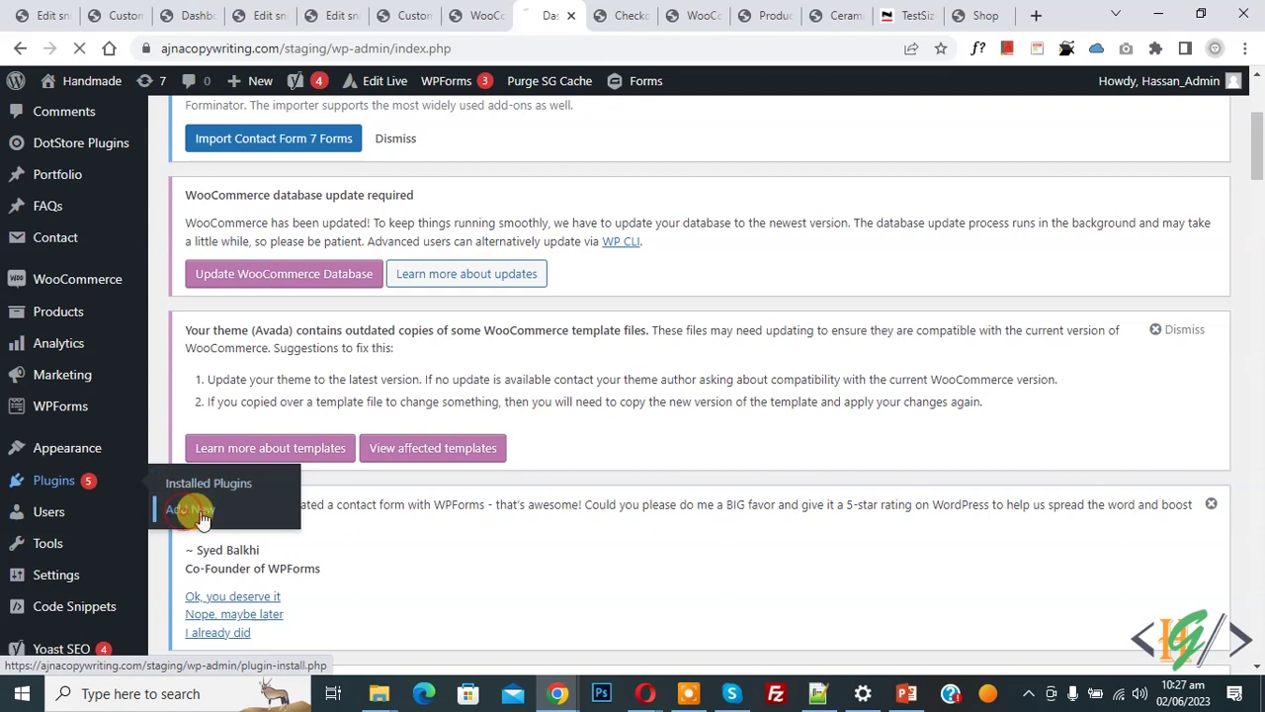
pyautogui.scroll(-2, 656, 269)
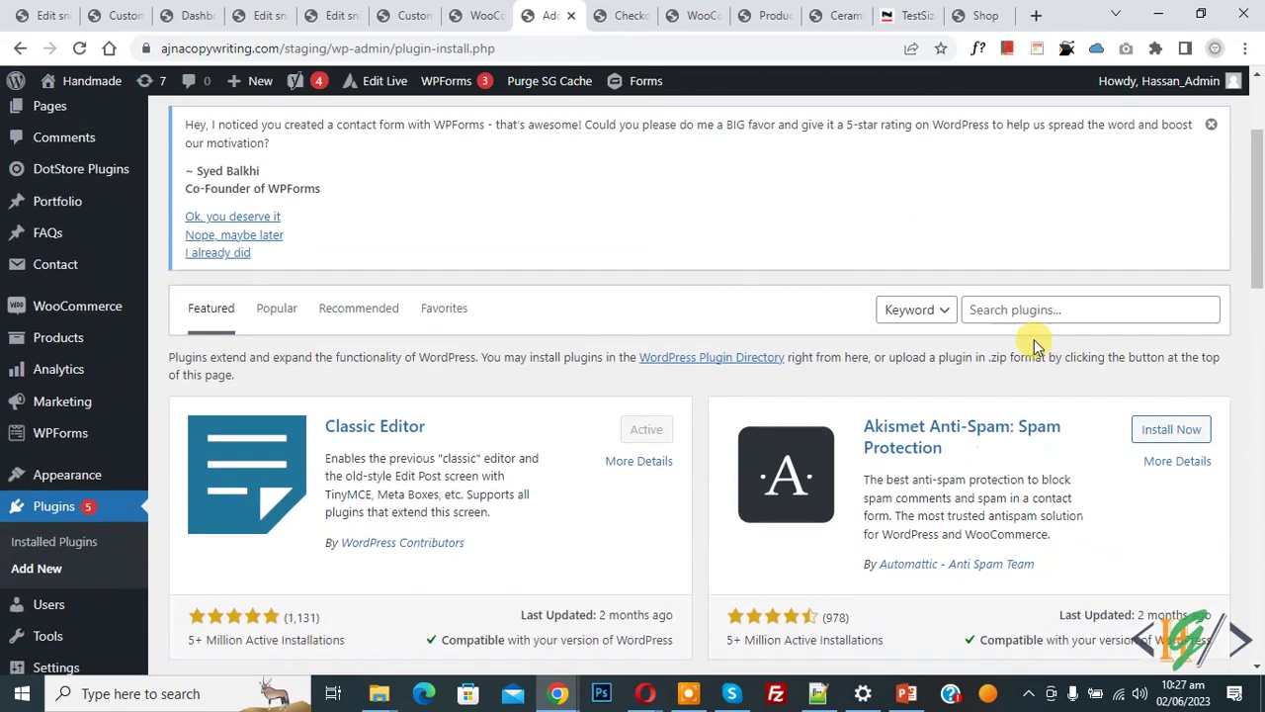
pyautogui.click(1048, 309)
pyautogui.write('wpcode')
pyautogui.scroll(-1, 1048, 297)
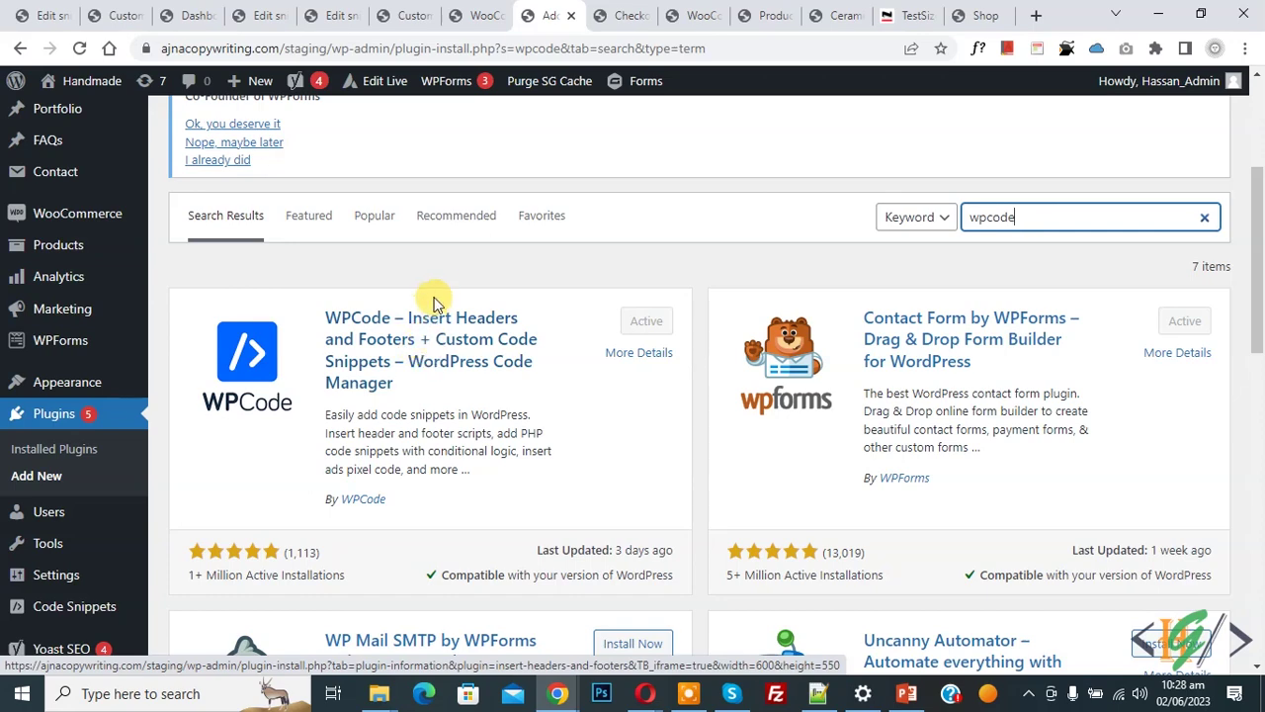
pyautogui.scroll(-2, 444, 272)
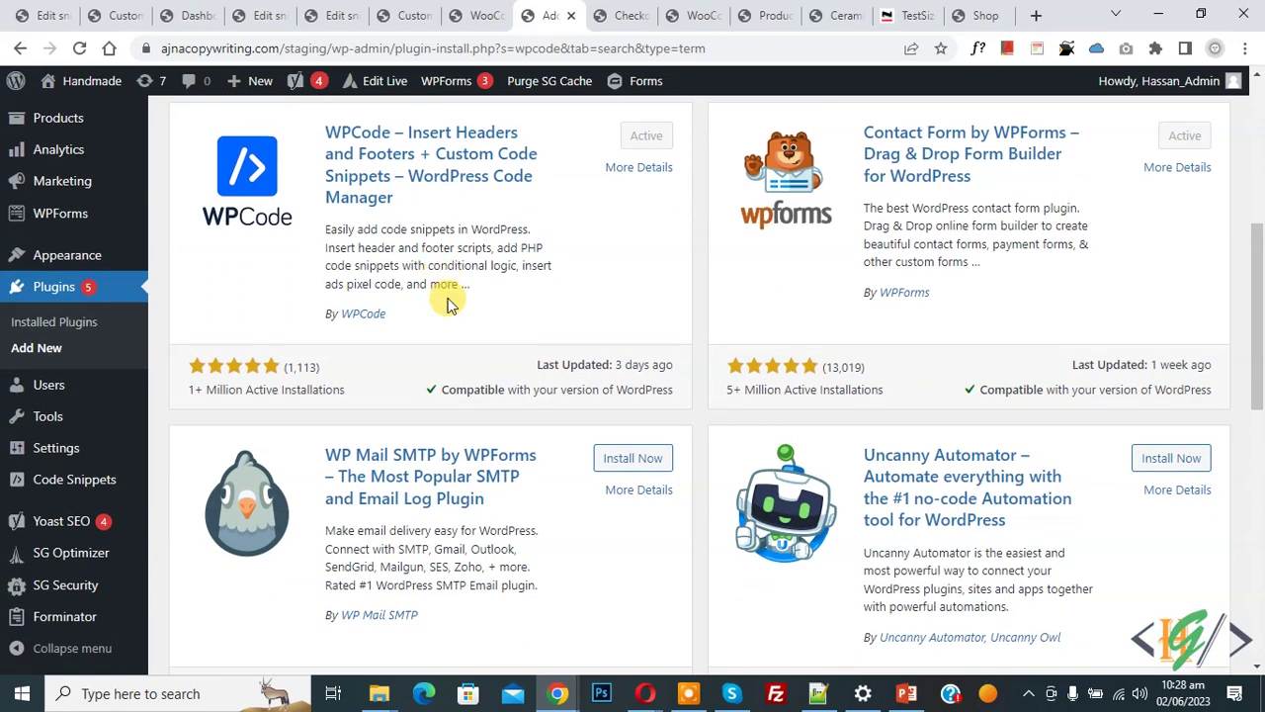
pyautogui.moveTo(74, 606)
pyautogui.click(223, 441)
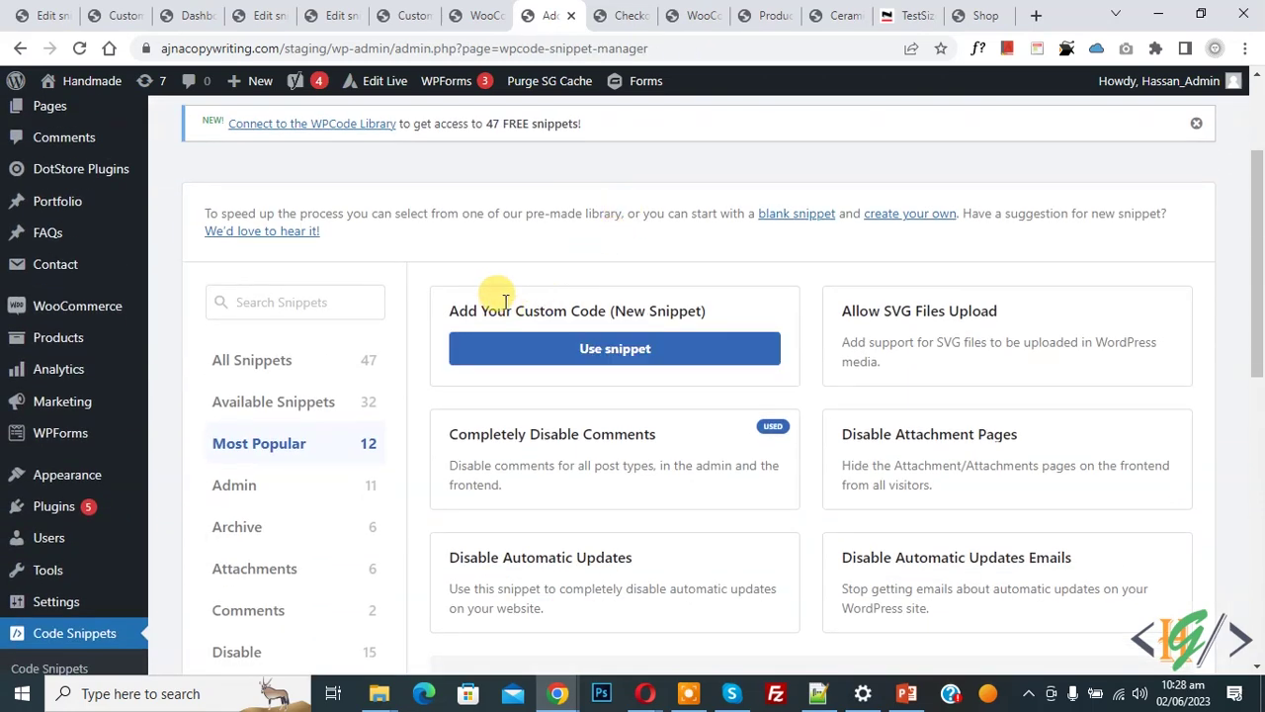
# Start a blank custom snippet and set its code type to PHP Snippet
pyautogui.click(619, 344)
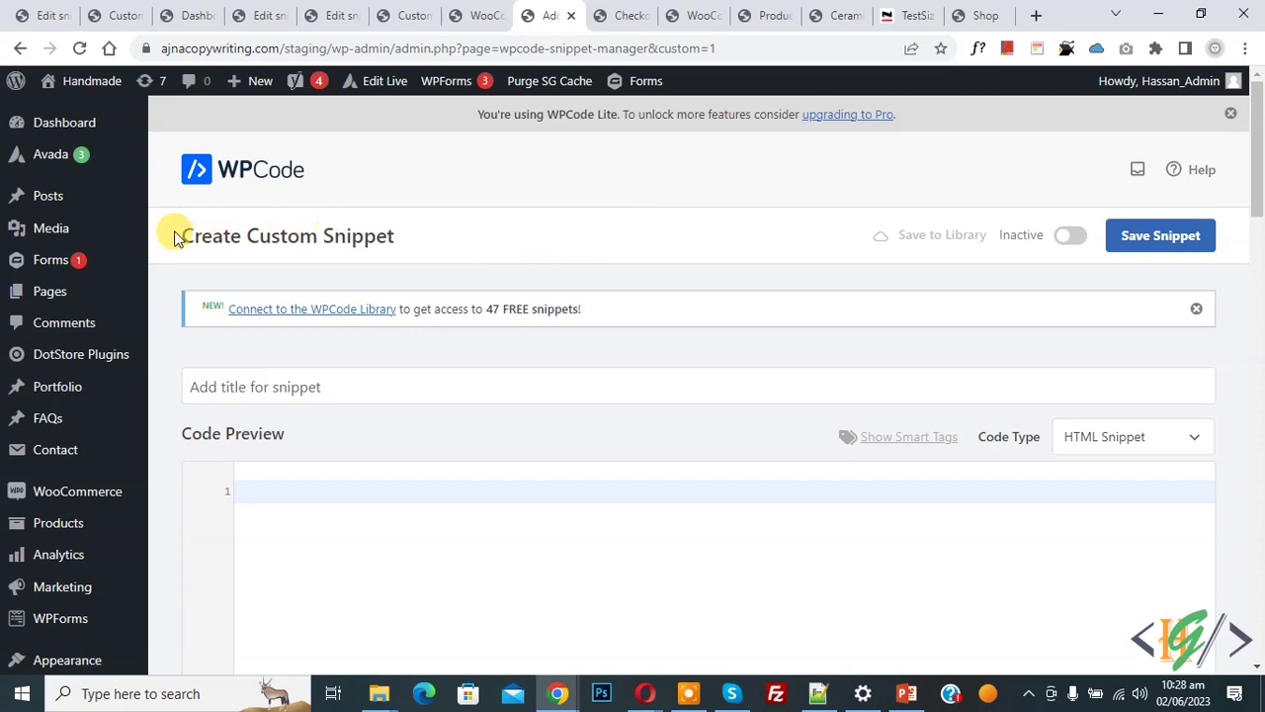
pyautogui.moveTo(174, 238)
pyautogui.mouseDown()
pyautogui.moveTo(225, 225)
pyautogui.moveTo(385, 234)
pyautogui.mouseUp()
pyautogui.click(494, 234)
pyautogui.scroll(-2, 450, 213)
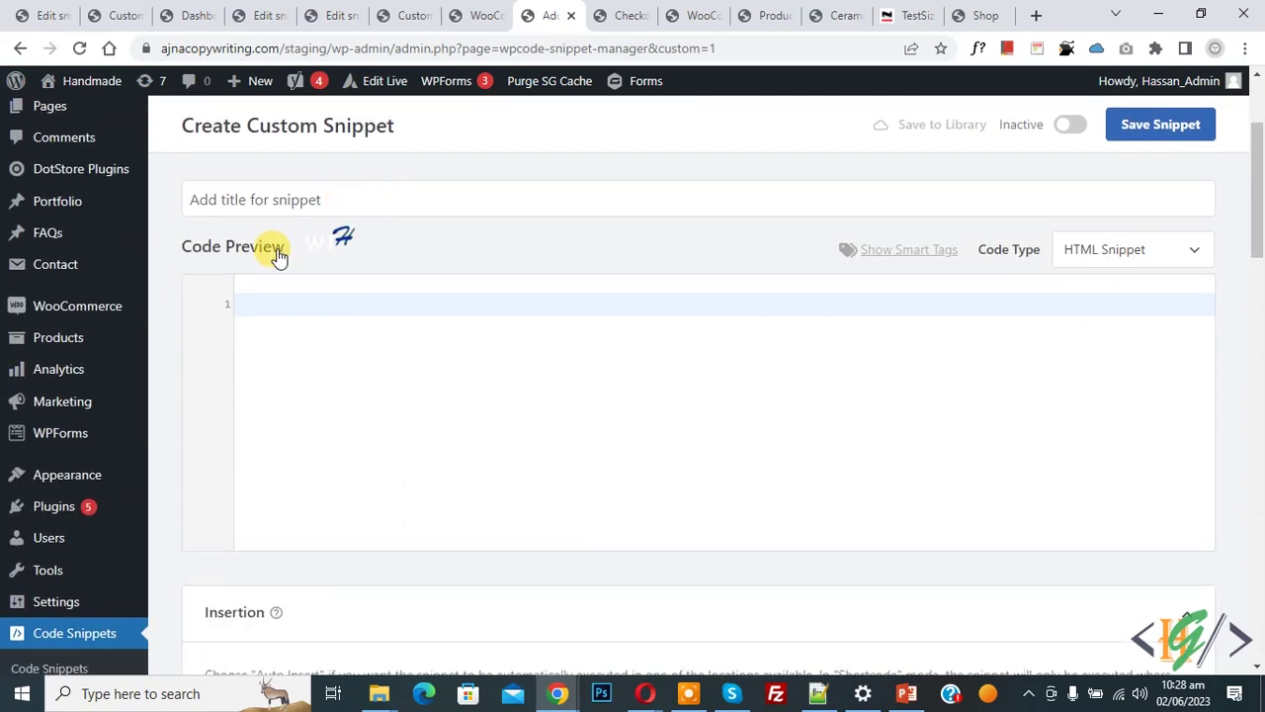
pyautogui.click(1116, 249)
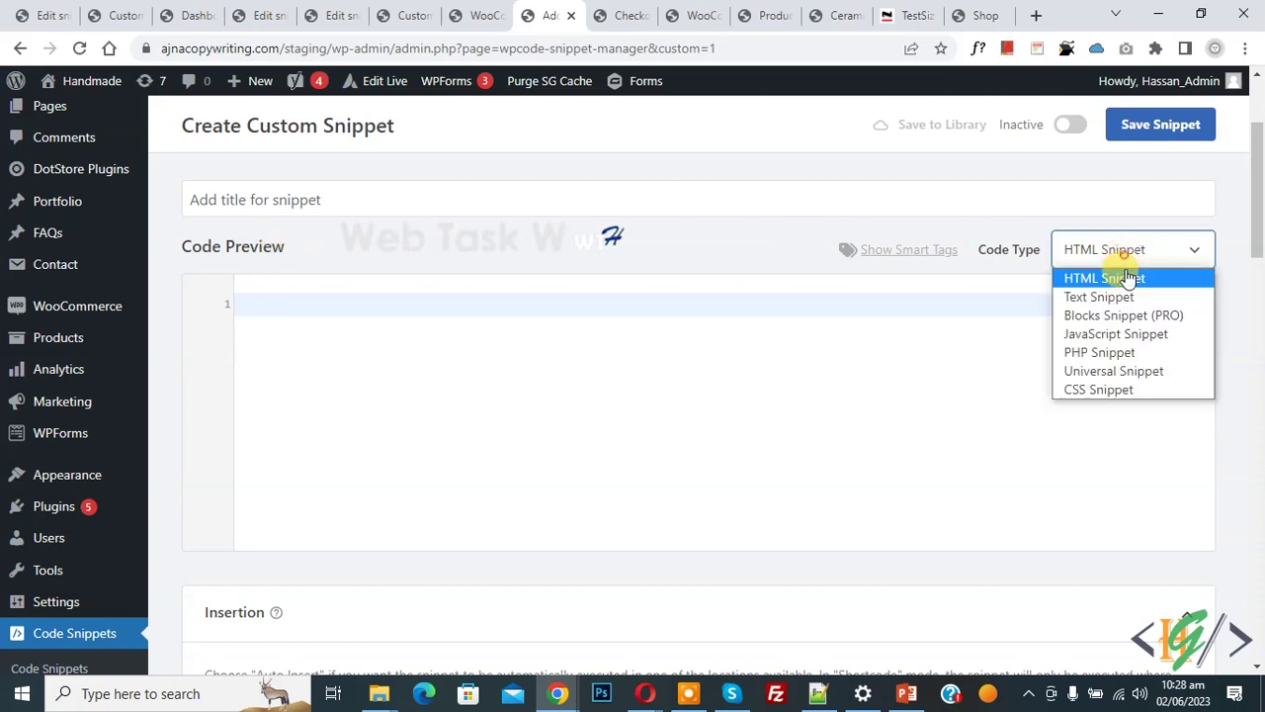
pyautogui.click(1115, 354)
# Paste the payment-gateway-by-billing-country code into the editor and zoom in to review it
pyautogui.click(352, 322)
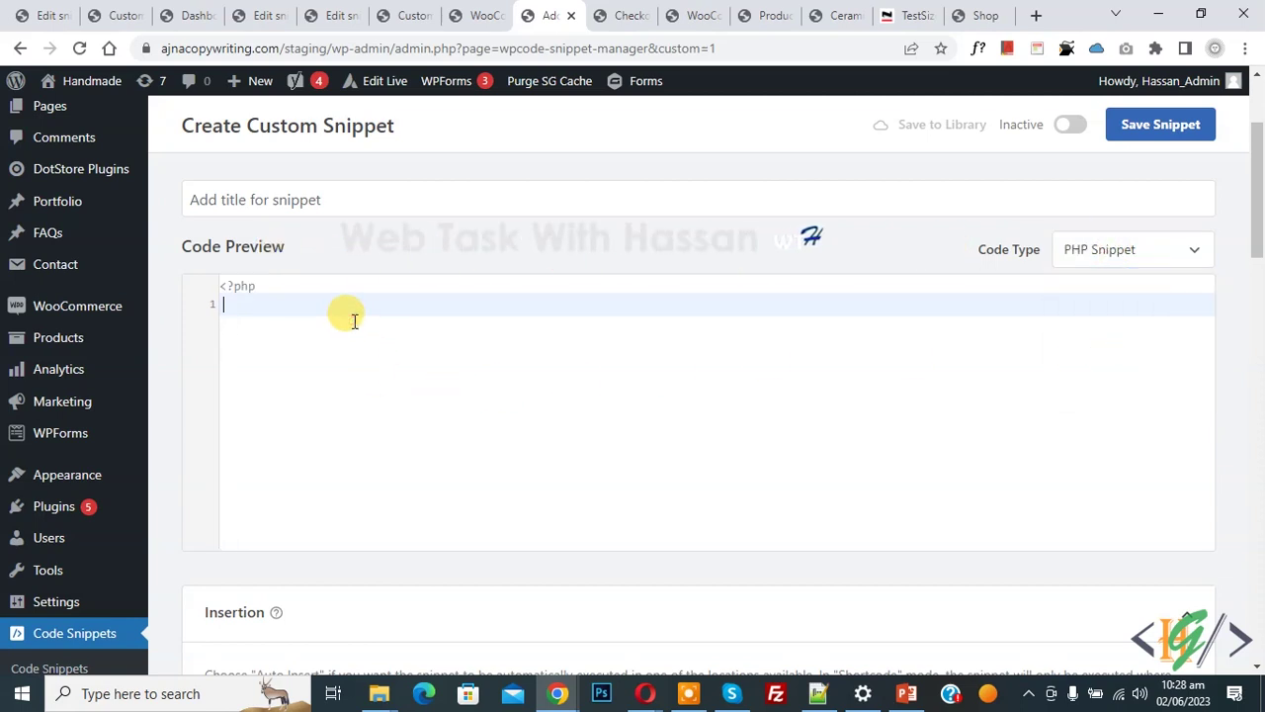
pyautogui.hotkey('ctrl', 'v')
pyautogui.moveTo(244, 522)
pyautogui.mouseDown()
pyautogui.moveTo(180, 422)
pyautogui.moveTo(169, 231)
pyautogui.mouseUp()
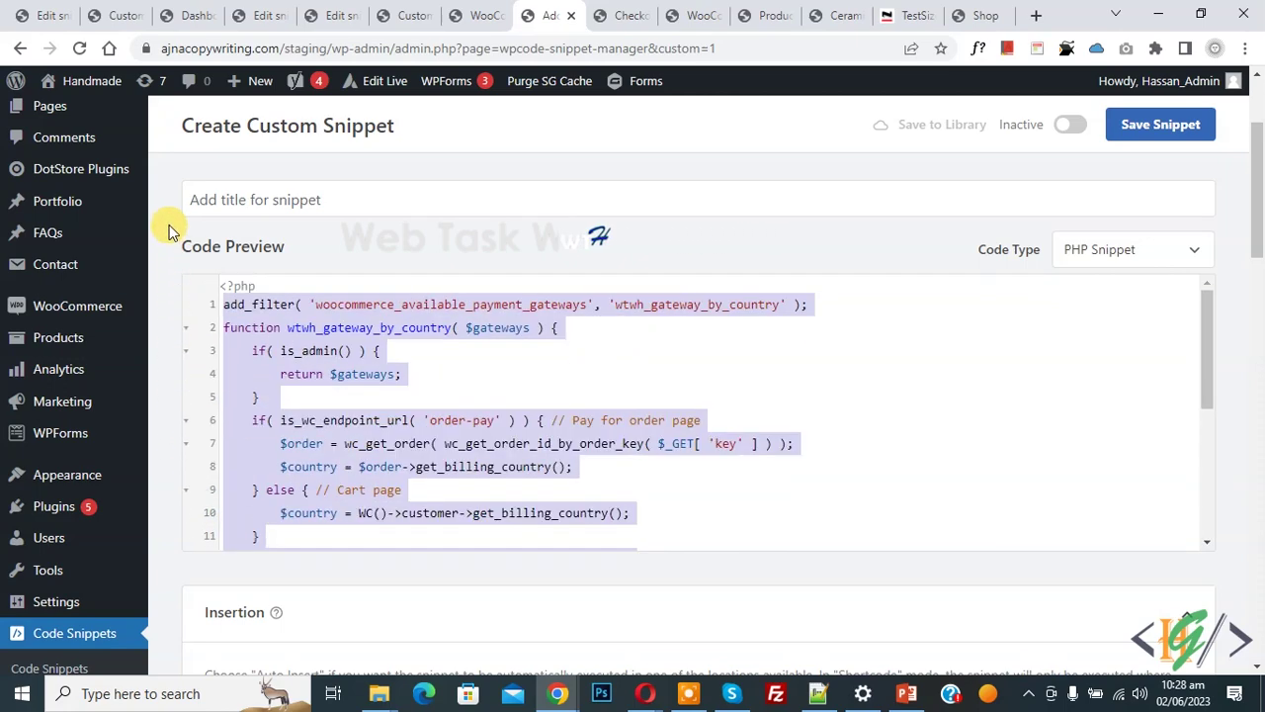
pyautogui.click(457, 436)
pyautogui.hotkey('ctrl', '+')
pyautogui.hotkey('ctrl', '+')
pyautogui.hotkey('ctrl', '+')
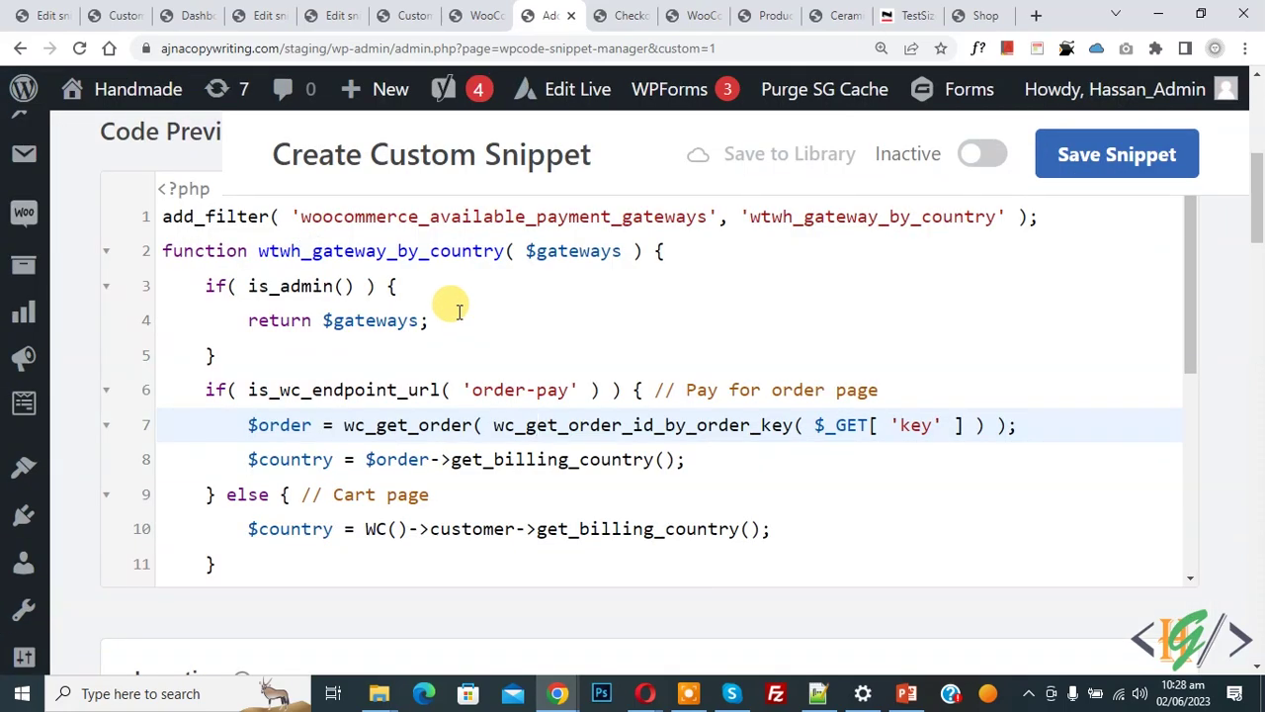
# Change the unsupported country codes on lines 13 and 14 to PK and US, then return to WooCommerce settings
pyautogui.scroll(-3, 457, 312)
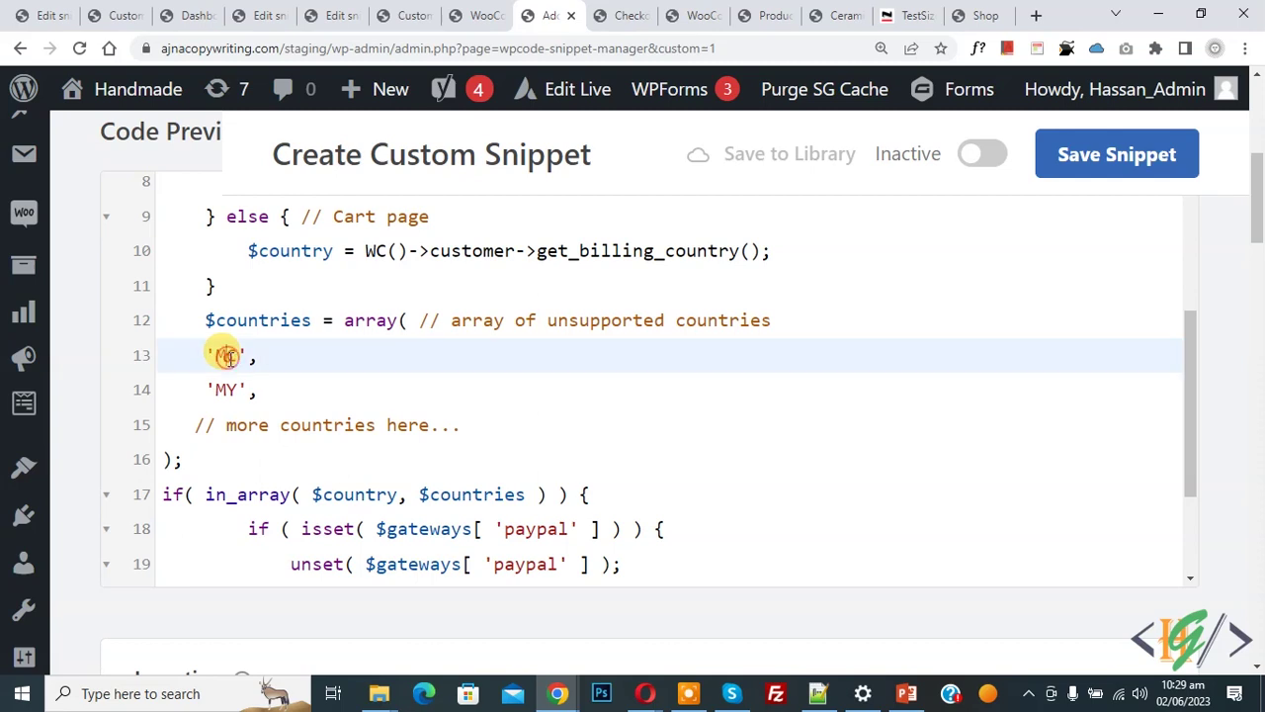
pyautogui.doubleClick(228, 357)
pyautogui.write('PK')
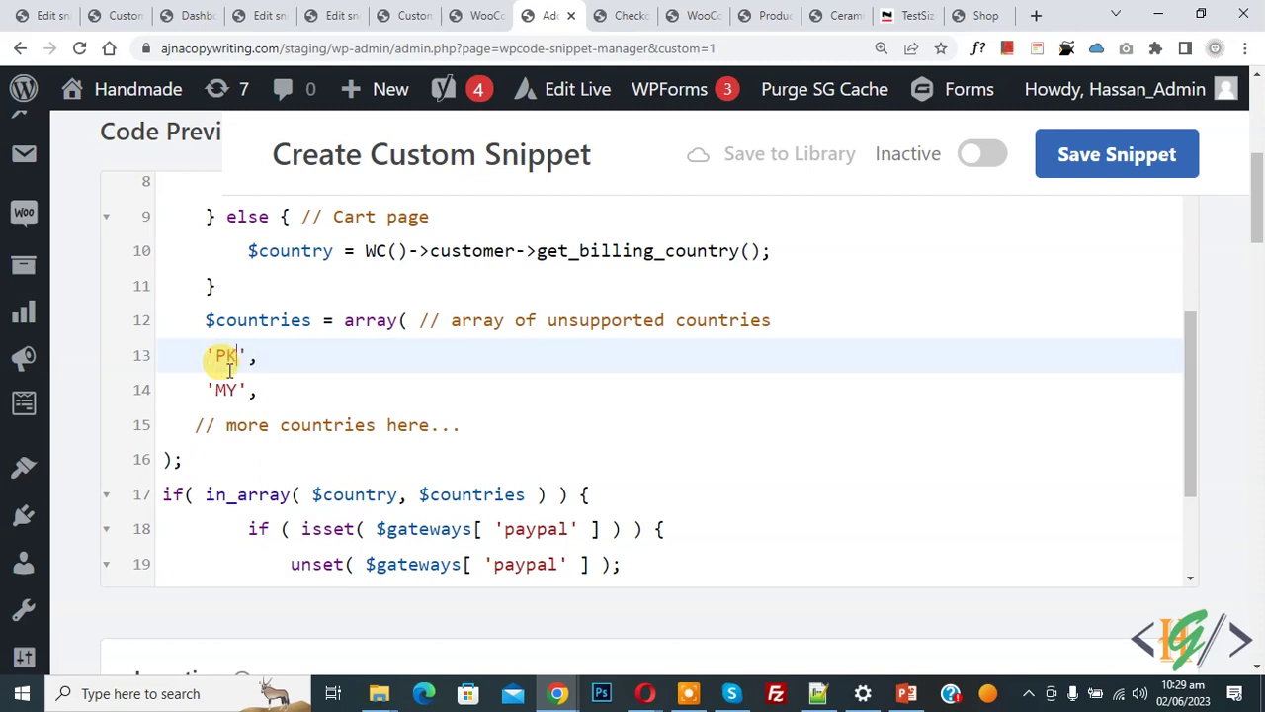
pyautogui.doubleClick(225, 388)
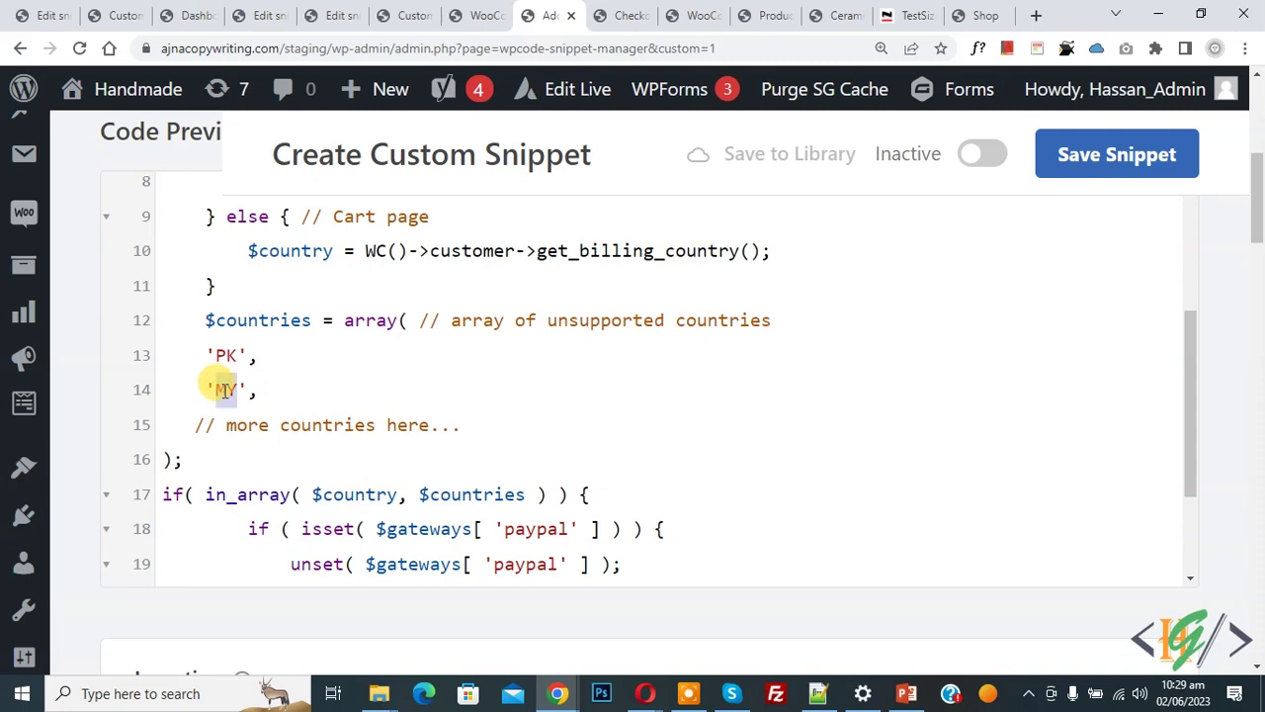
pyautogui.write('US')
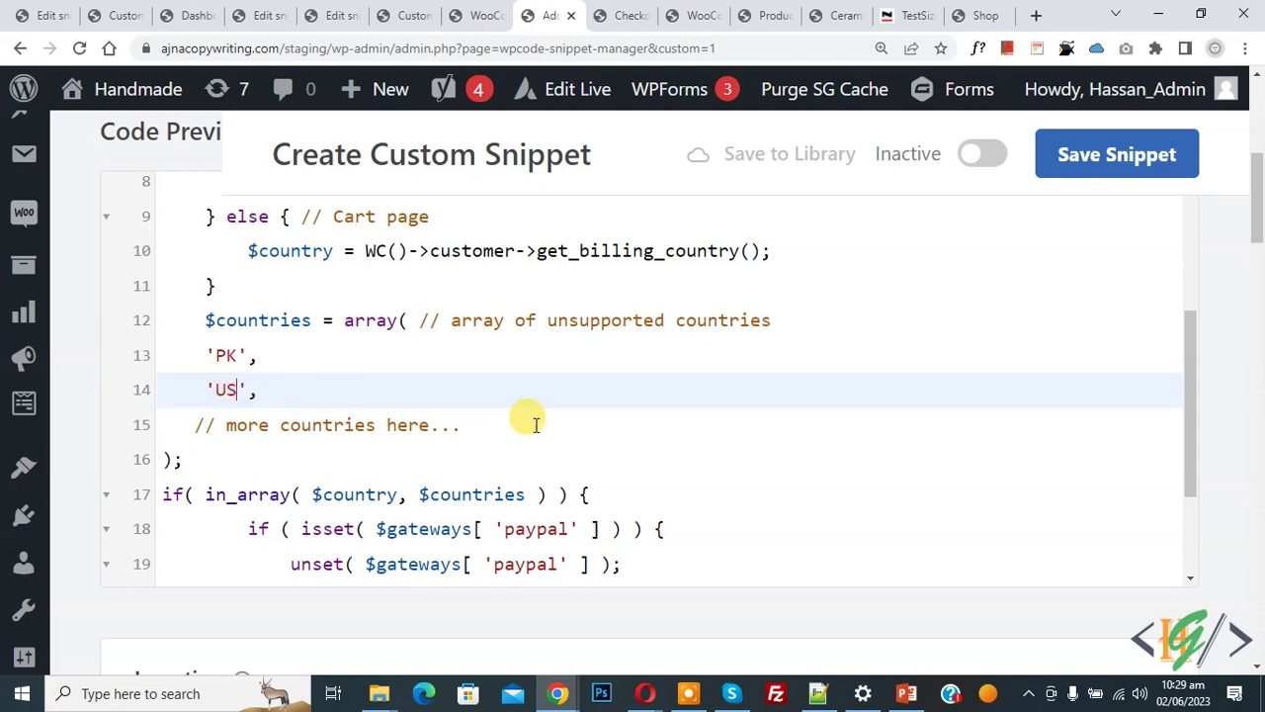
pyautogui.scroll(-1, 559, 418)
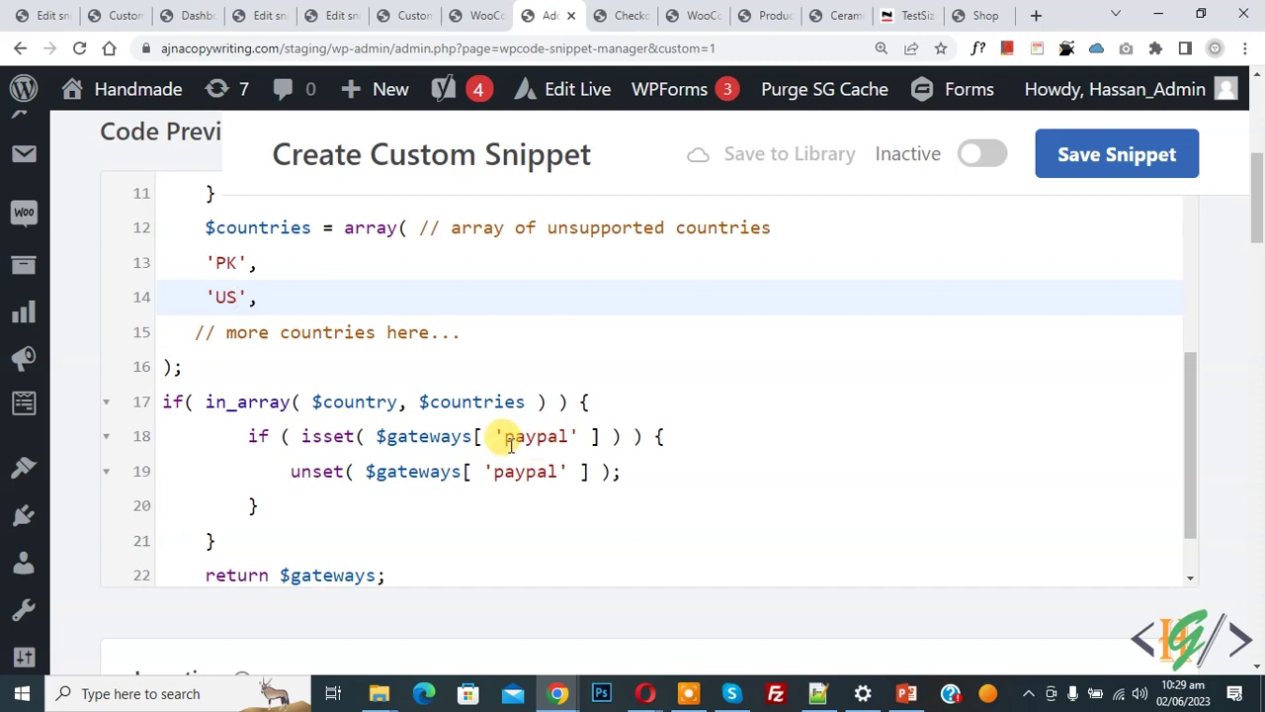
pyautogui.hotkey('ctrl', 'shift', 'Tab')
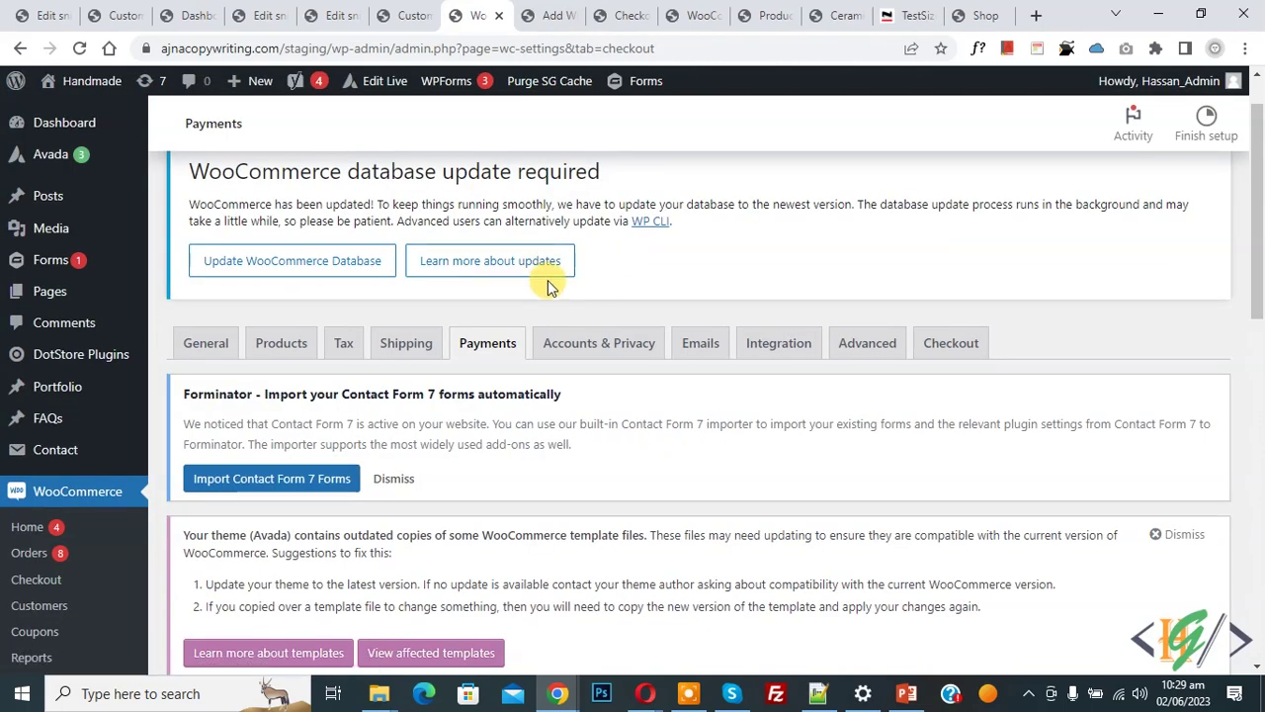
# Open PayPal Checkout settings in a new tab and select its ppec_paypal gateway ID in the URL
pyautogui.scroll(-2, 551, 294)
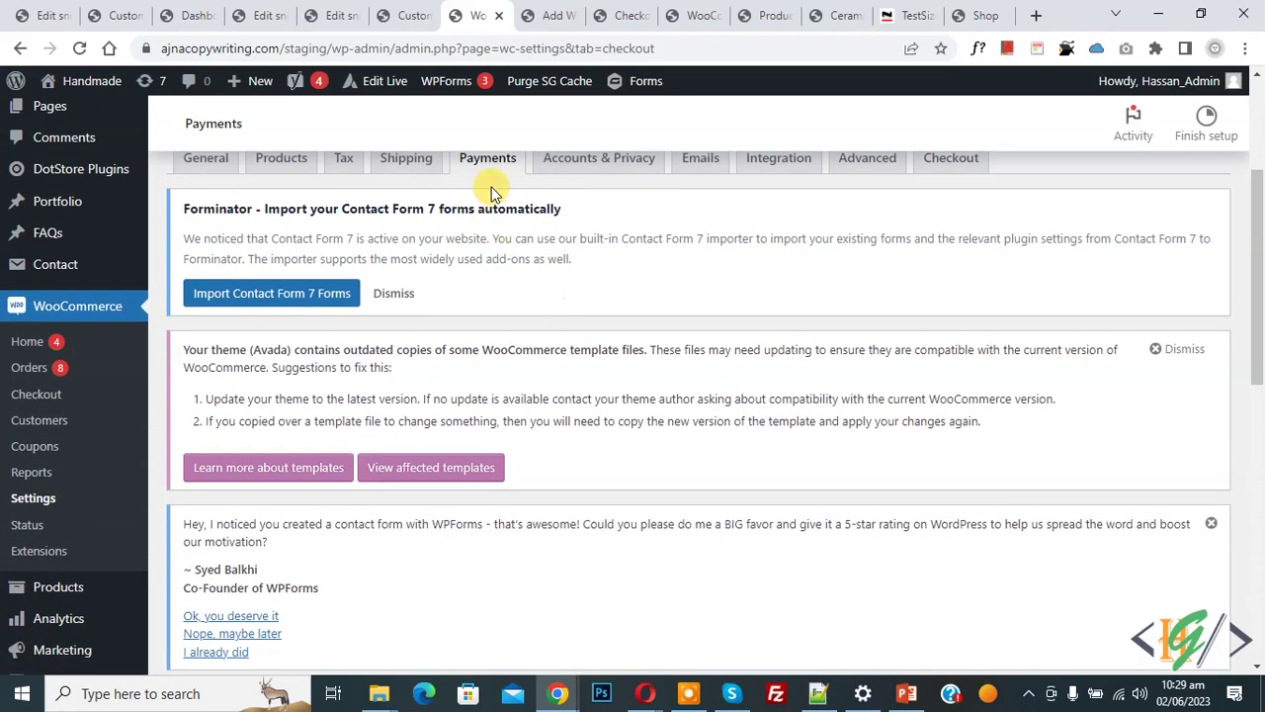
pyautogui.scroll(-1, 554, 226)
pyautogui.scroll(-6, 564, 229)
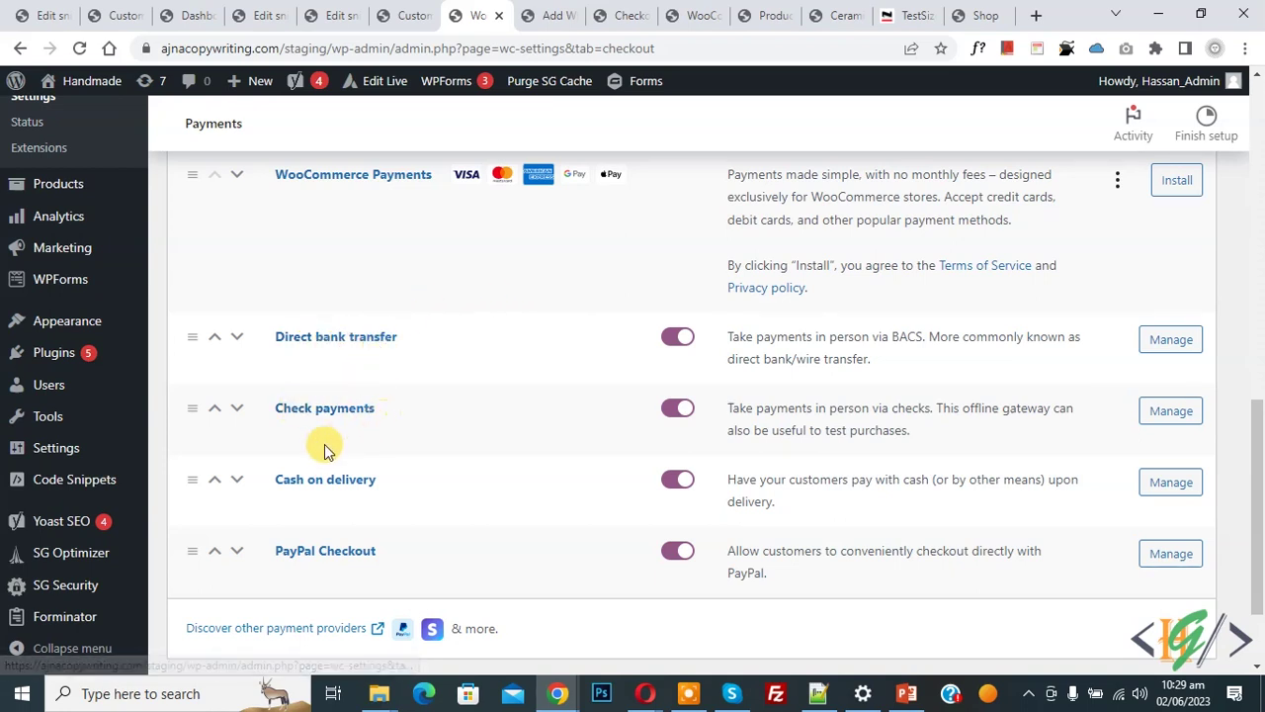
pyautogui.scroll(-2, 374, 461)
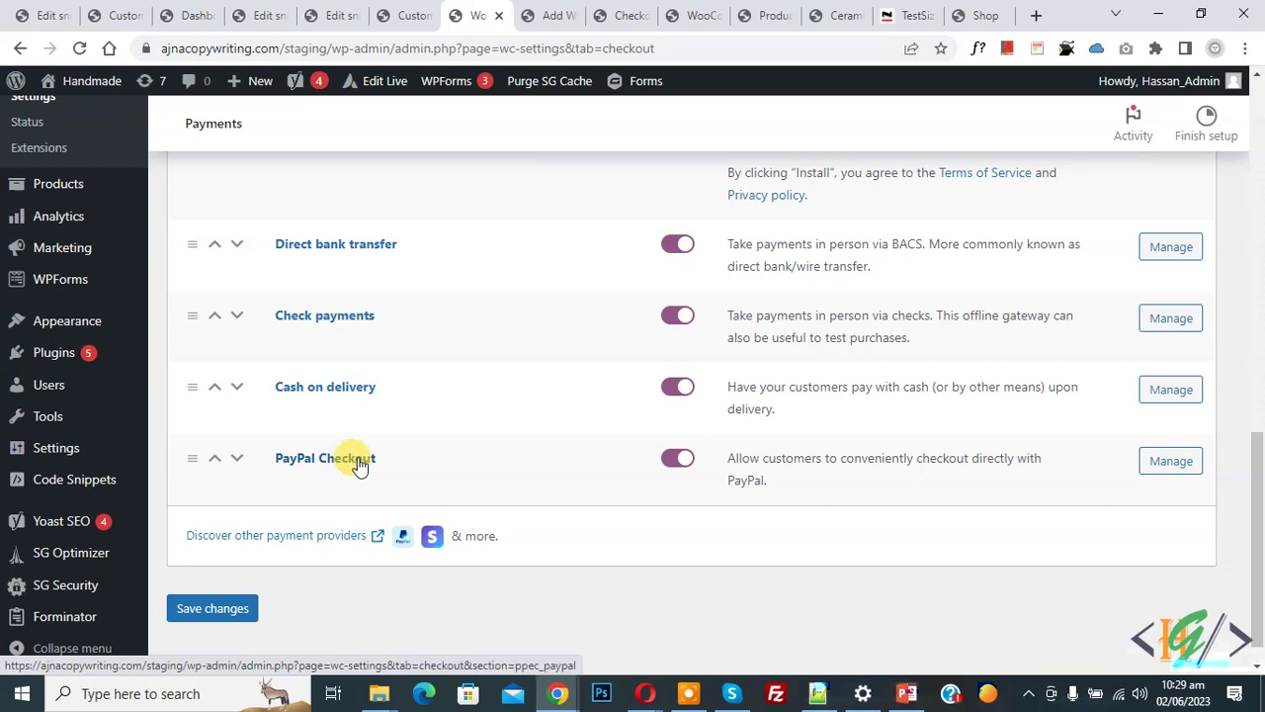
pyautogui.rightClick(360, 463)
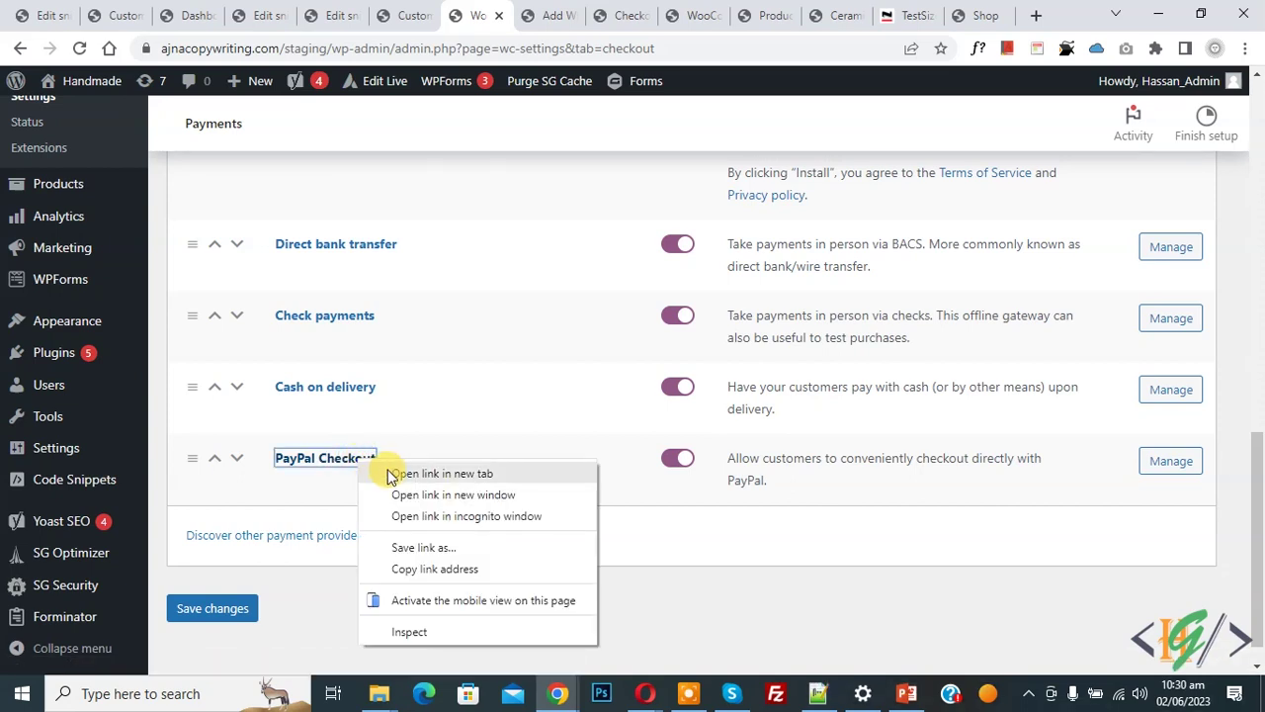
pyautogui.click(400, 474)
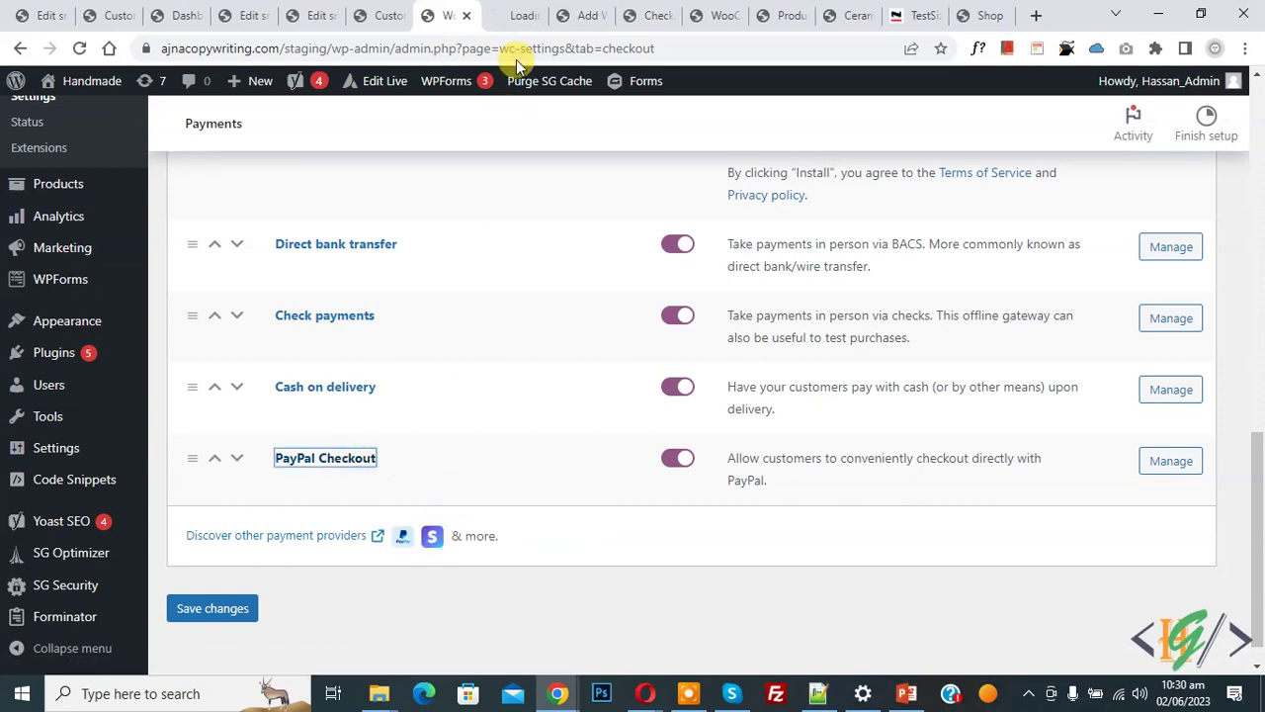
pyautogui.click(514, 8)
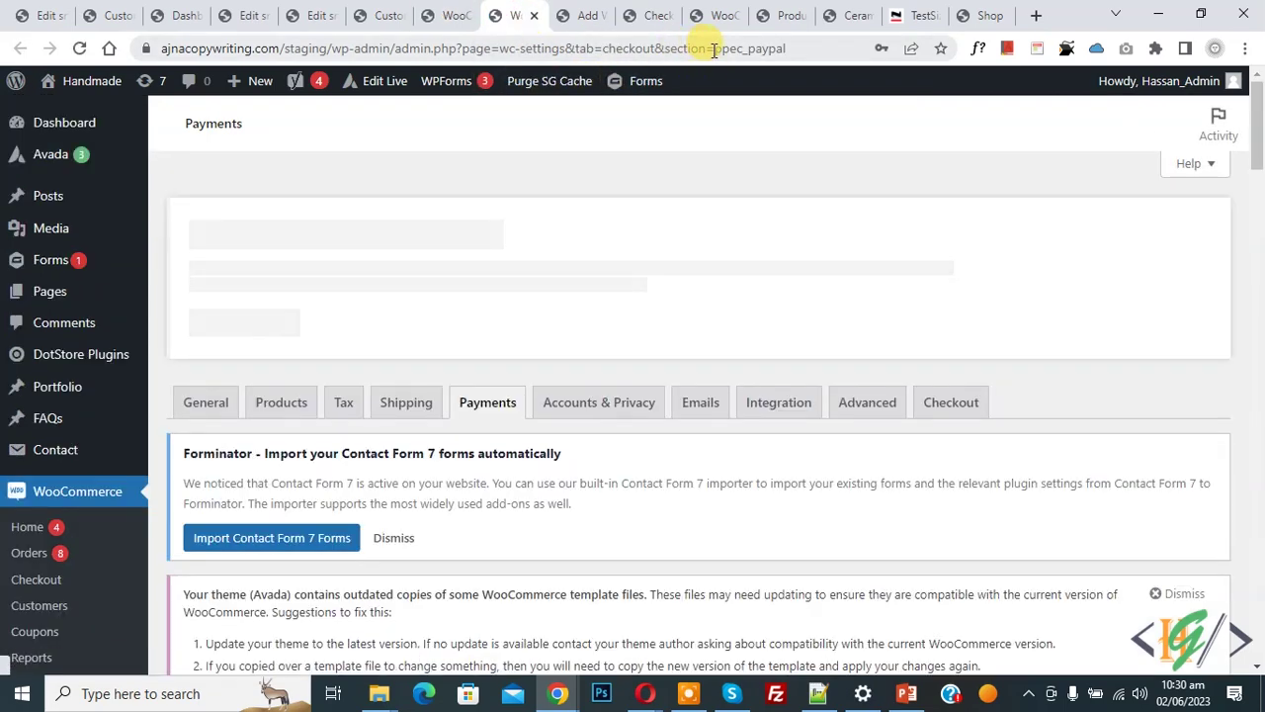
pyautogui.moveTo(713, 49); pyautogui.dragTo(802, 57)
pyautogui.hotkey('ctrl', 'c')
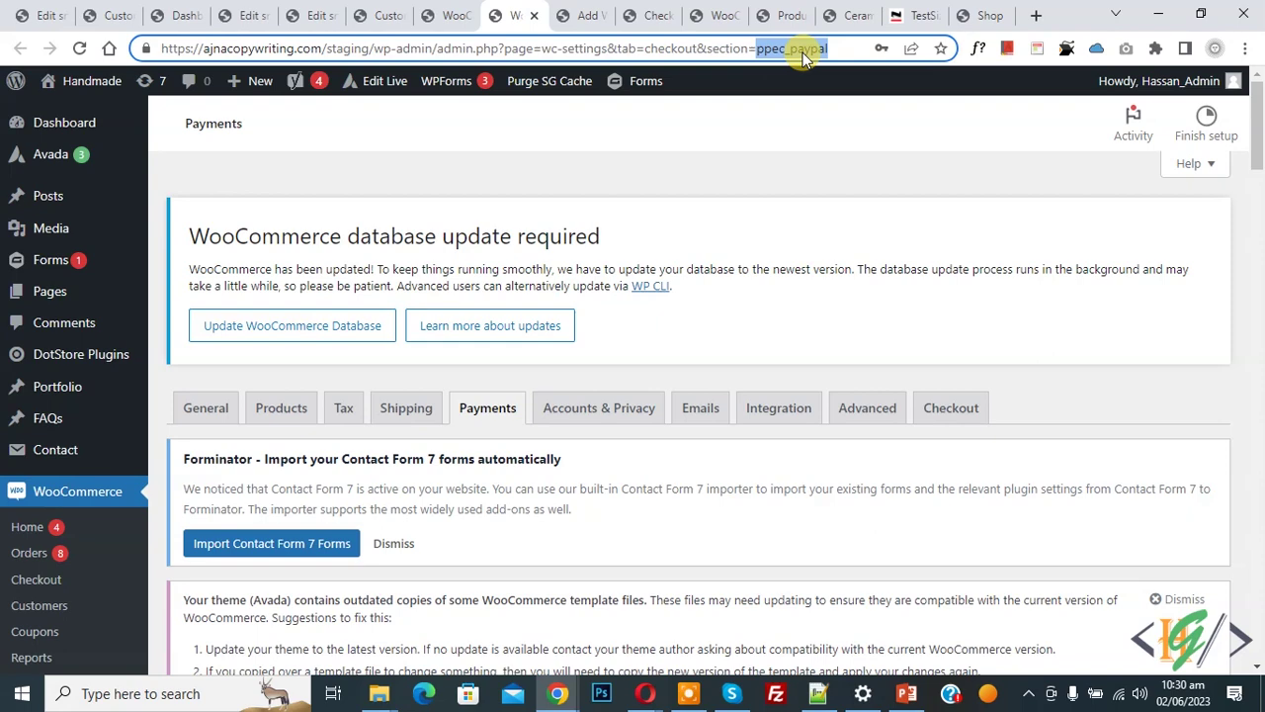
# Replace 'paypal' with 'ppec_paypal' in both gateway checks on snippet lines 18 and 19
pyautogui.click(585, 15)
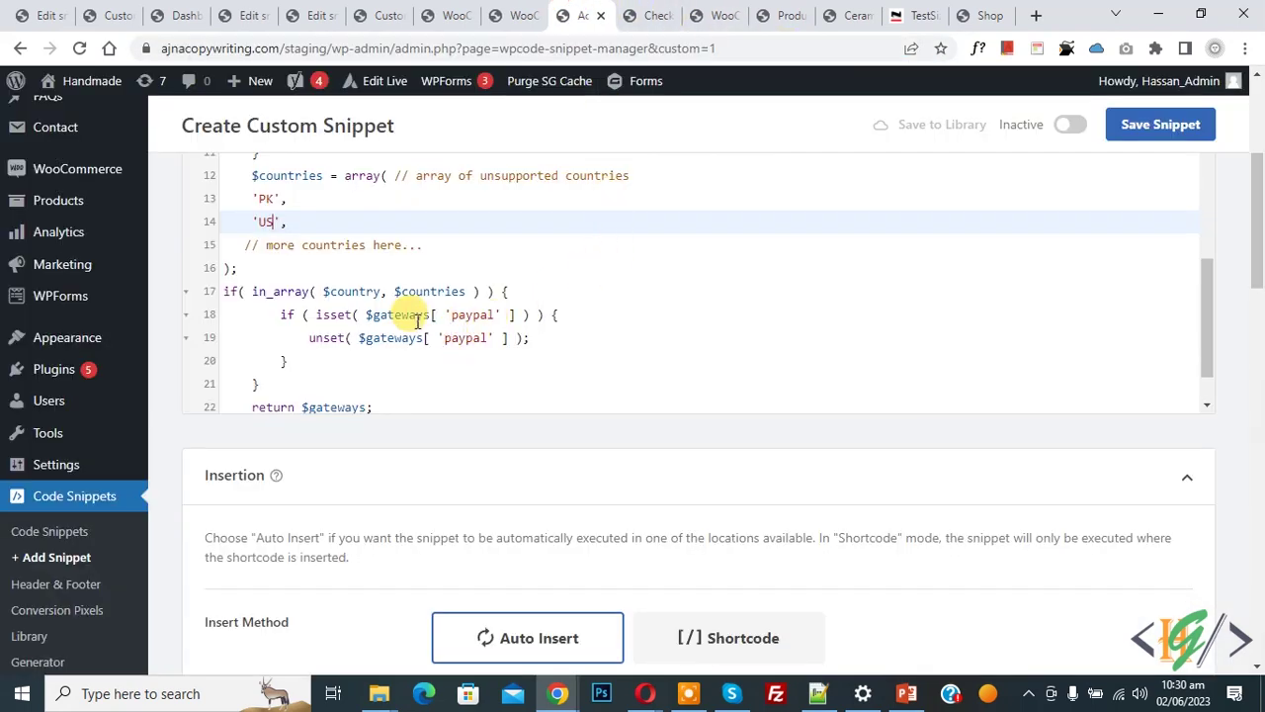
pyautogui.doubleClick(468, 315)
pyautogui.hotkey('ctrl', 'v')
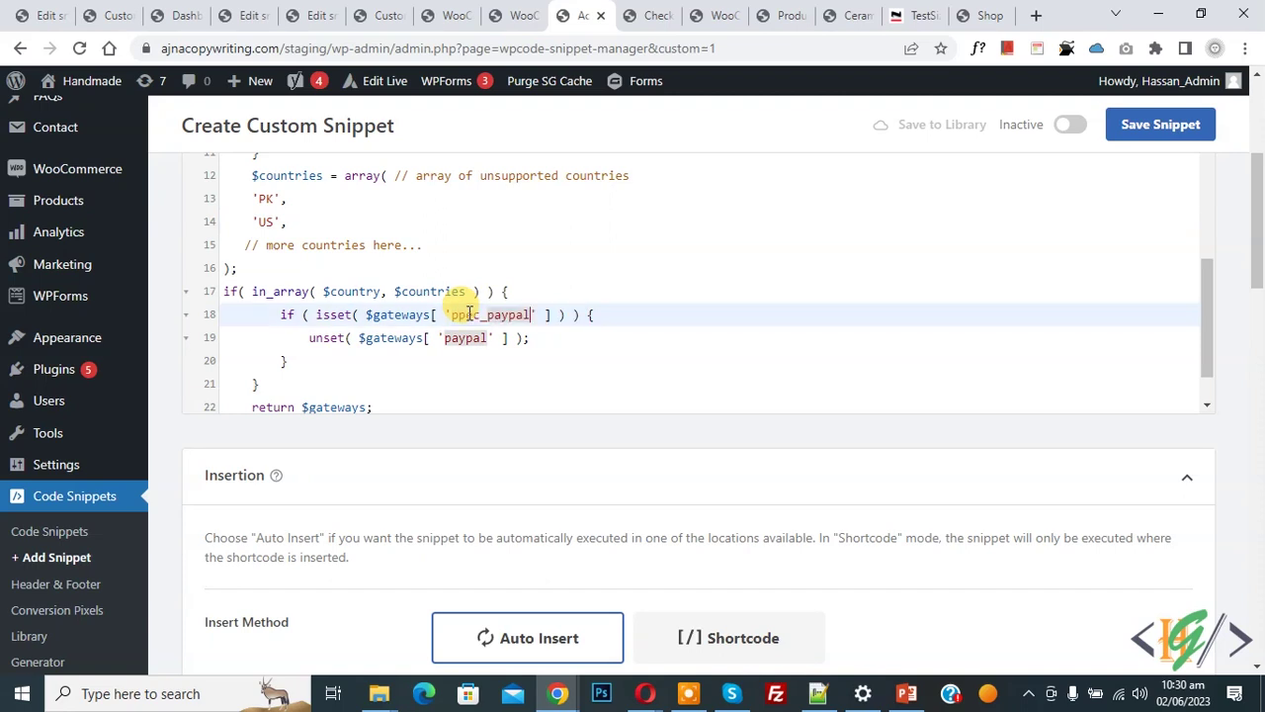
pyautogui.doubleClick(464, 337)
pyautogui.hotkey('ctrl', 'v')
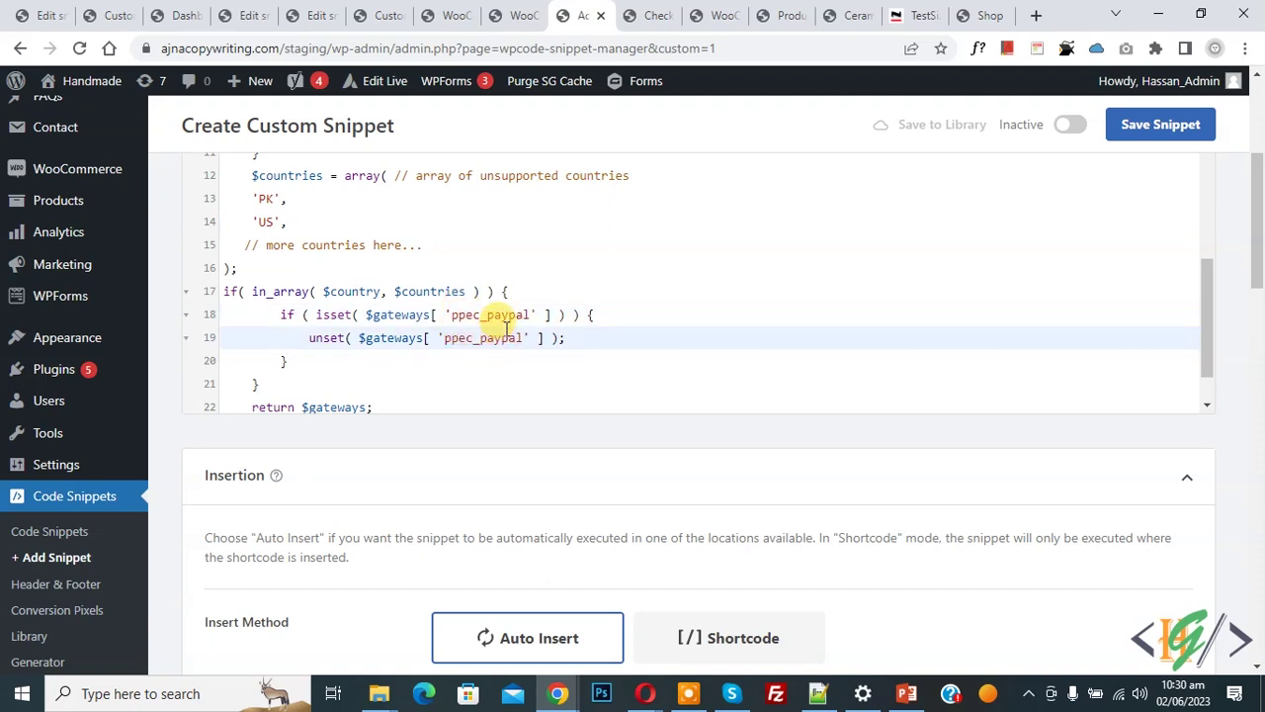
# Open Cash on delivery and Check payments settings separately to read their gateway IDs, cod and cheque
pyautogui.click(455, 12)
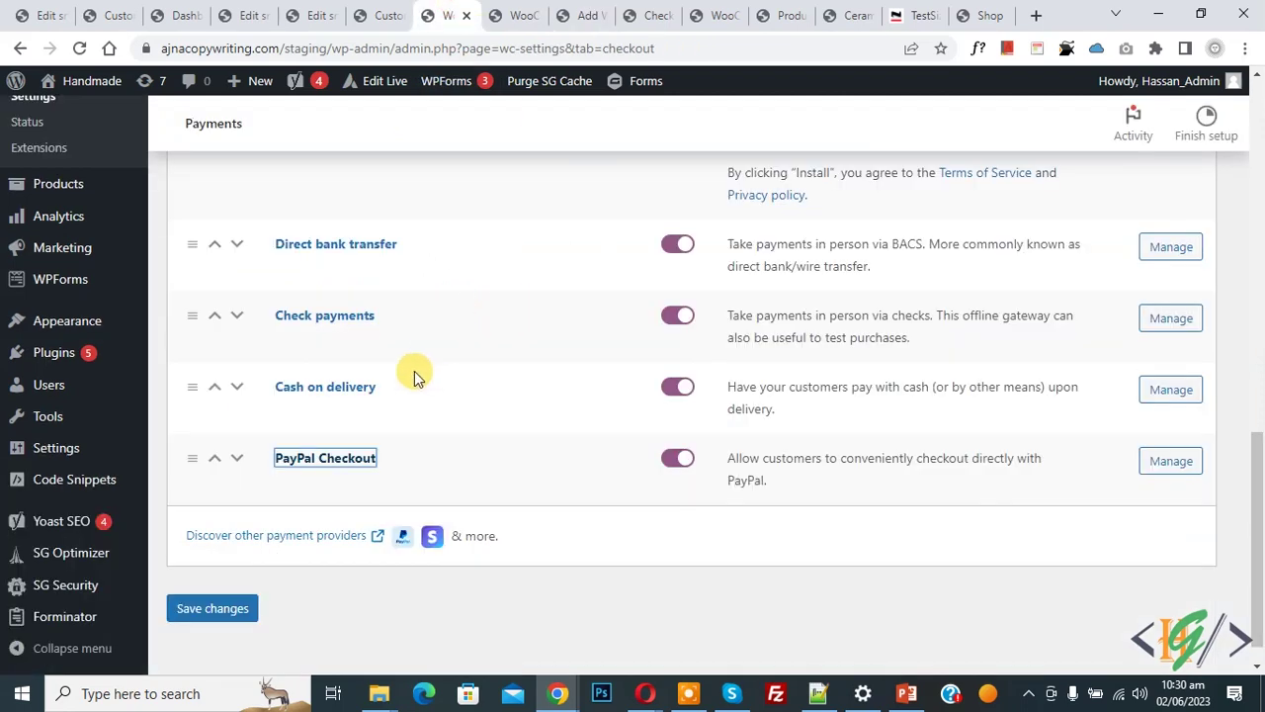
pyautogui.rightClick(346, 393)
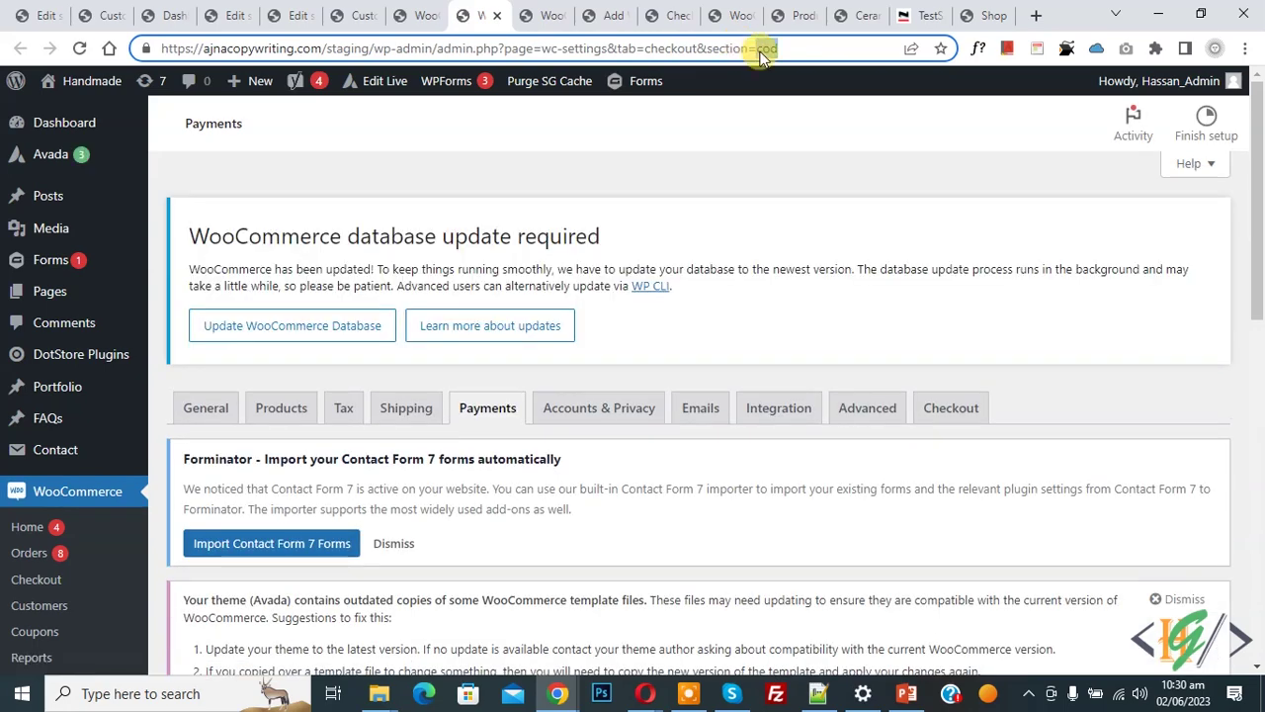
pyautogui.click(423, 12)
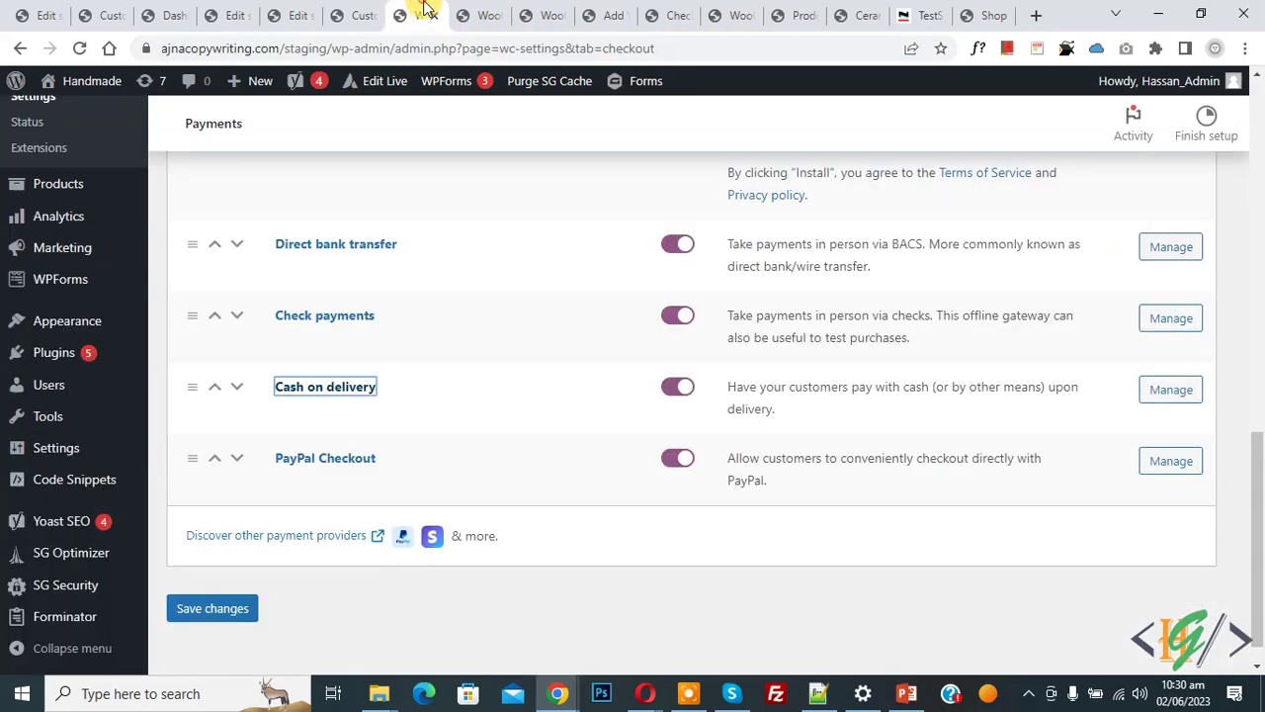
pyautogui.rightClick(361, 321)
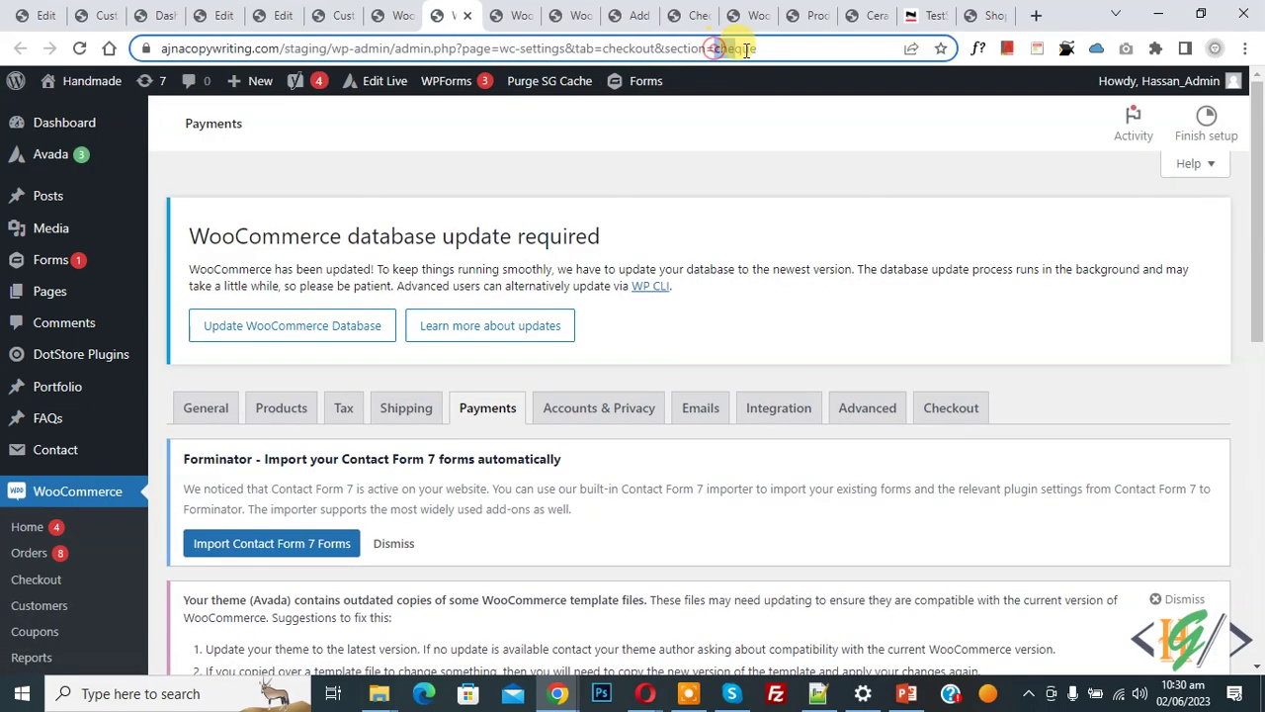
pyautogui.doubleClick(756, 48)
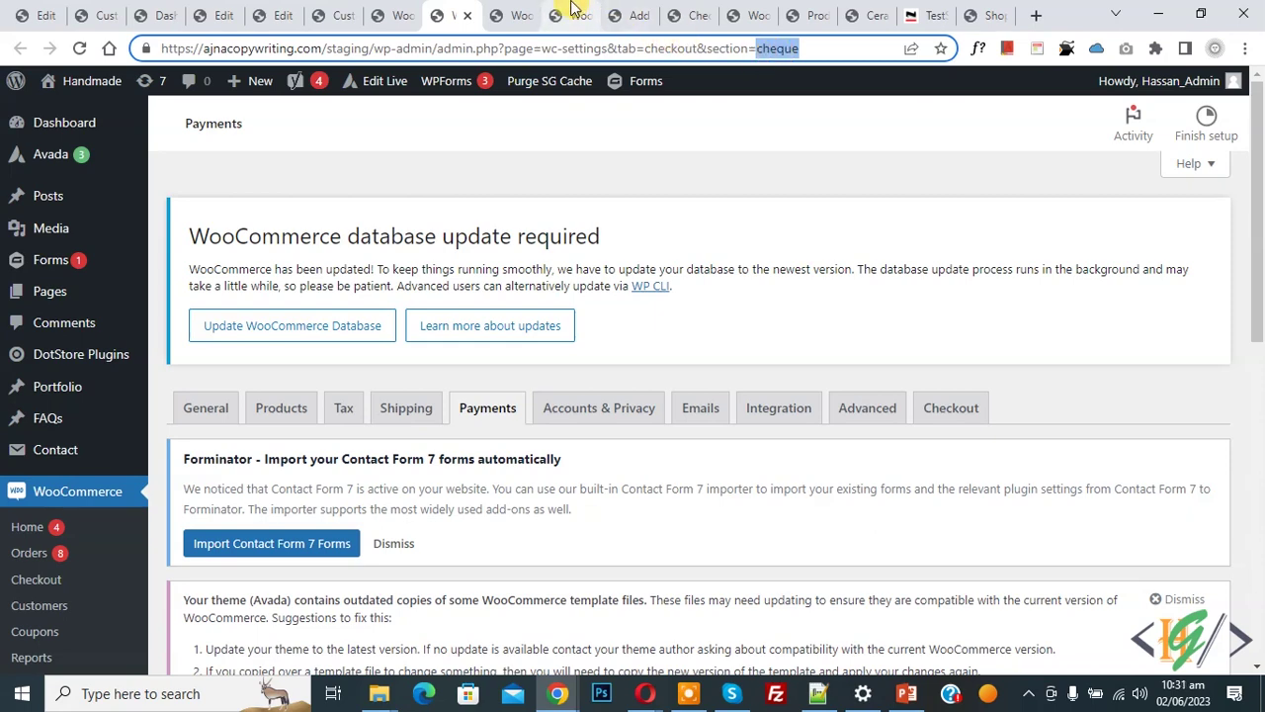
pyautogui.click(632, 15)
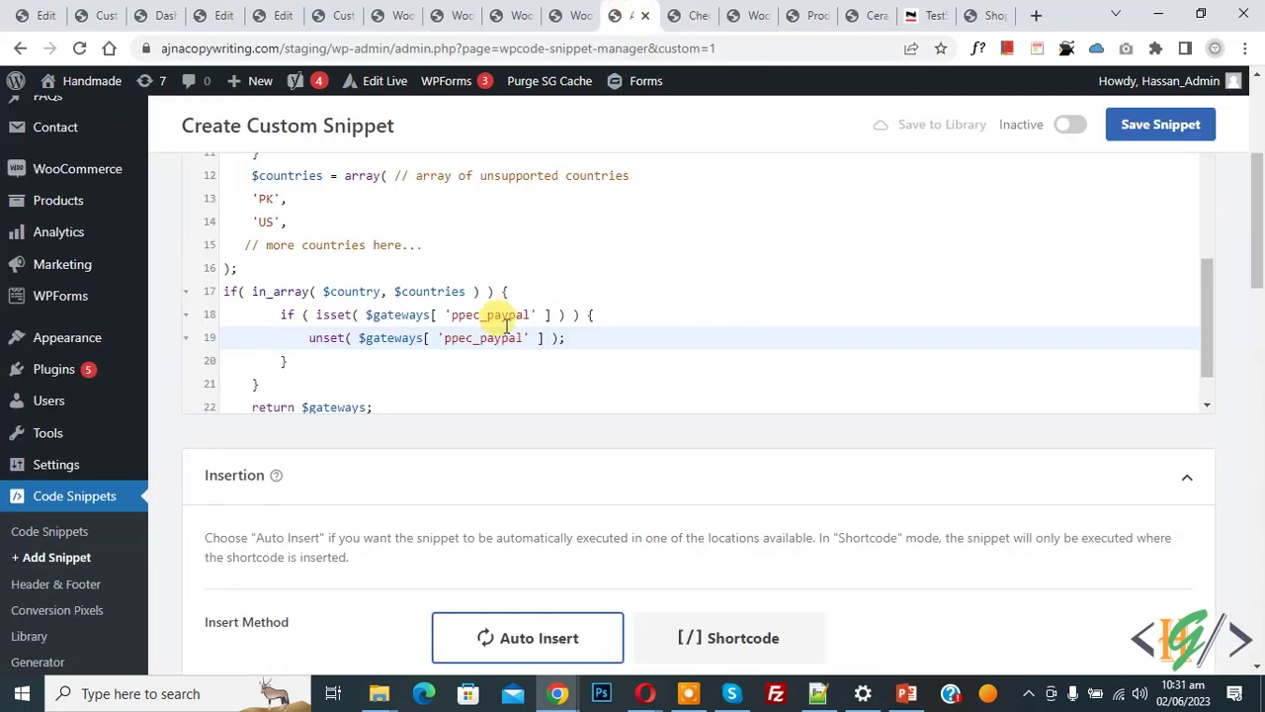
# Switch the gateway-by-country snippet from Inactive to Active and save it
pyautogui.scroll(-3, 1257, 240)
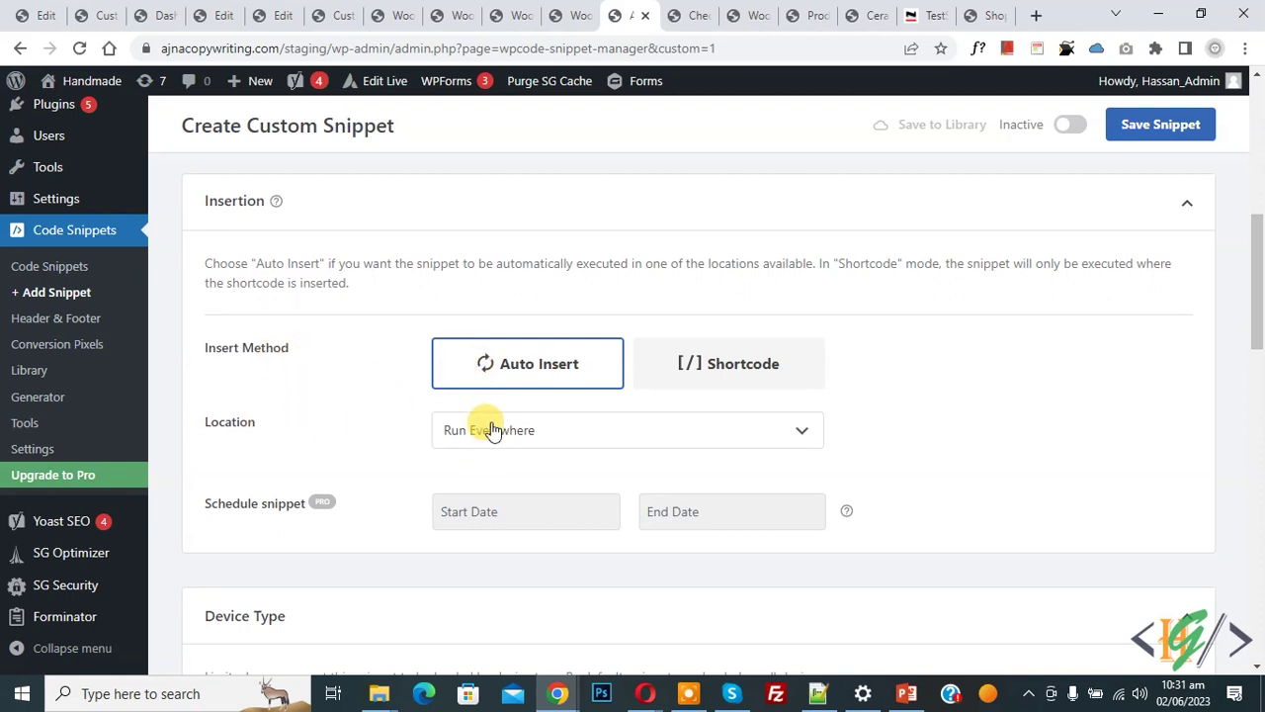
pyautogui.click(1070, 128)
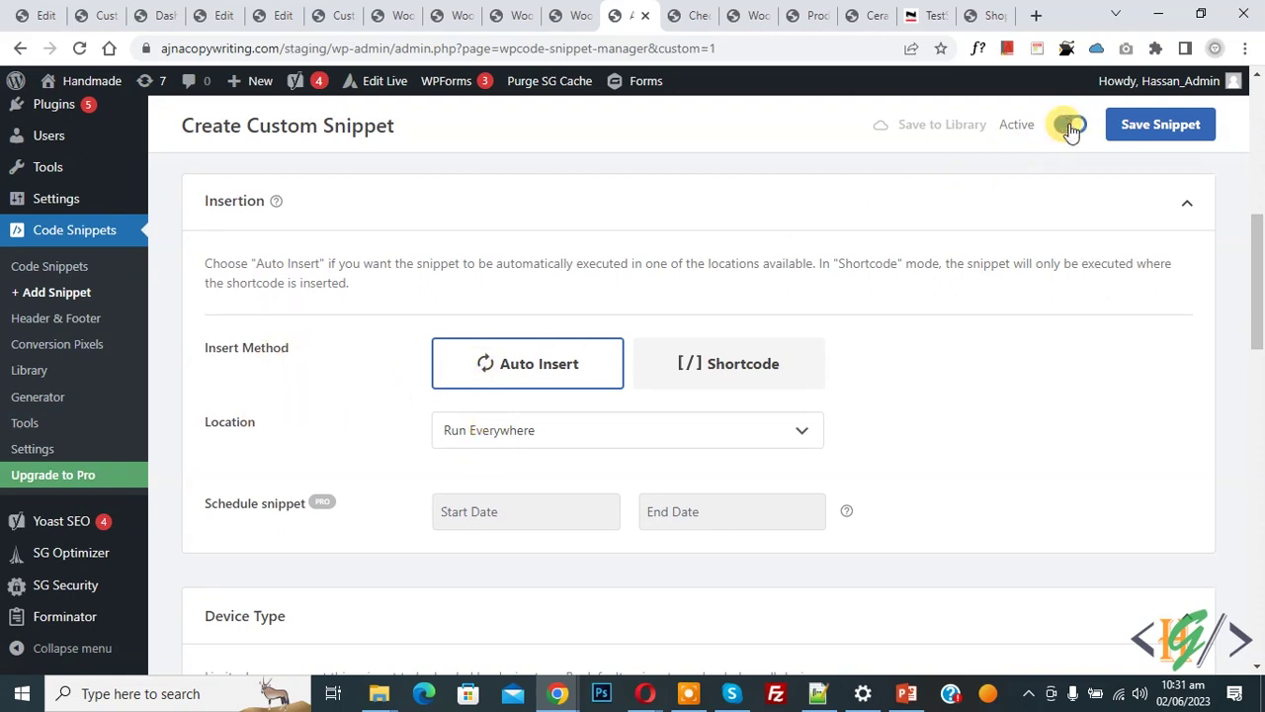
pyautogui.click(1125, 127)
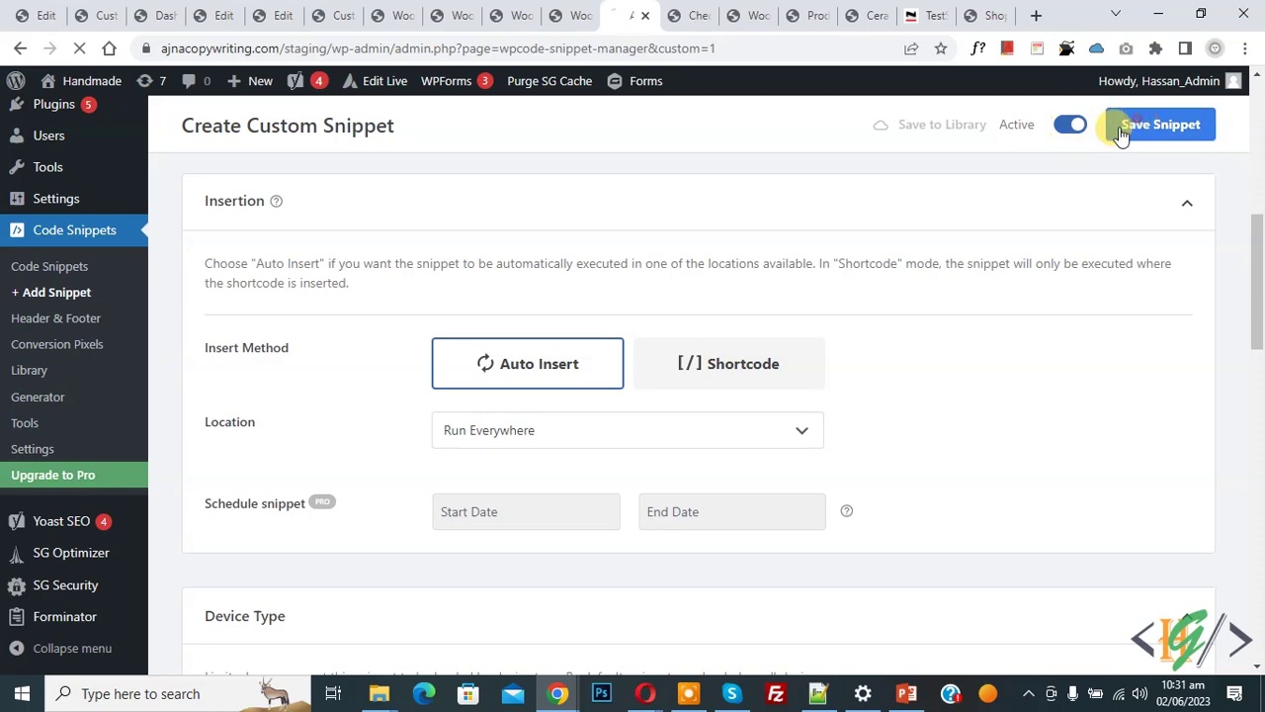
pyautogui.moveTo(196, 308); pyautogui.dragTo(362, 307)
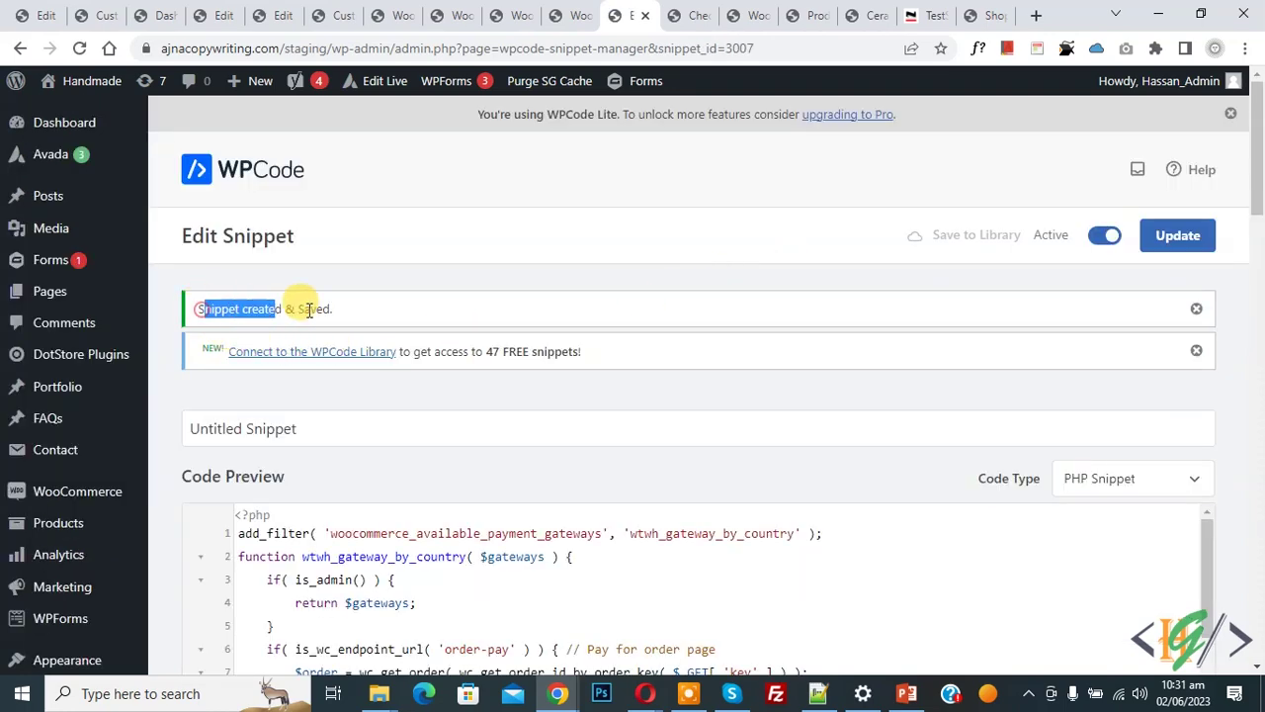
pyautogui.scroll(-2, 514, 297)
pyautogui.scroll(-1, 514, 316)
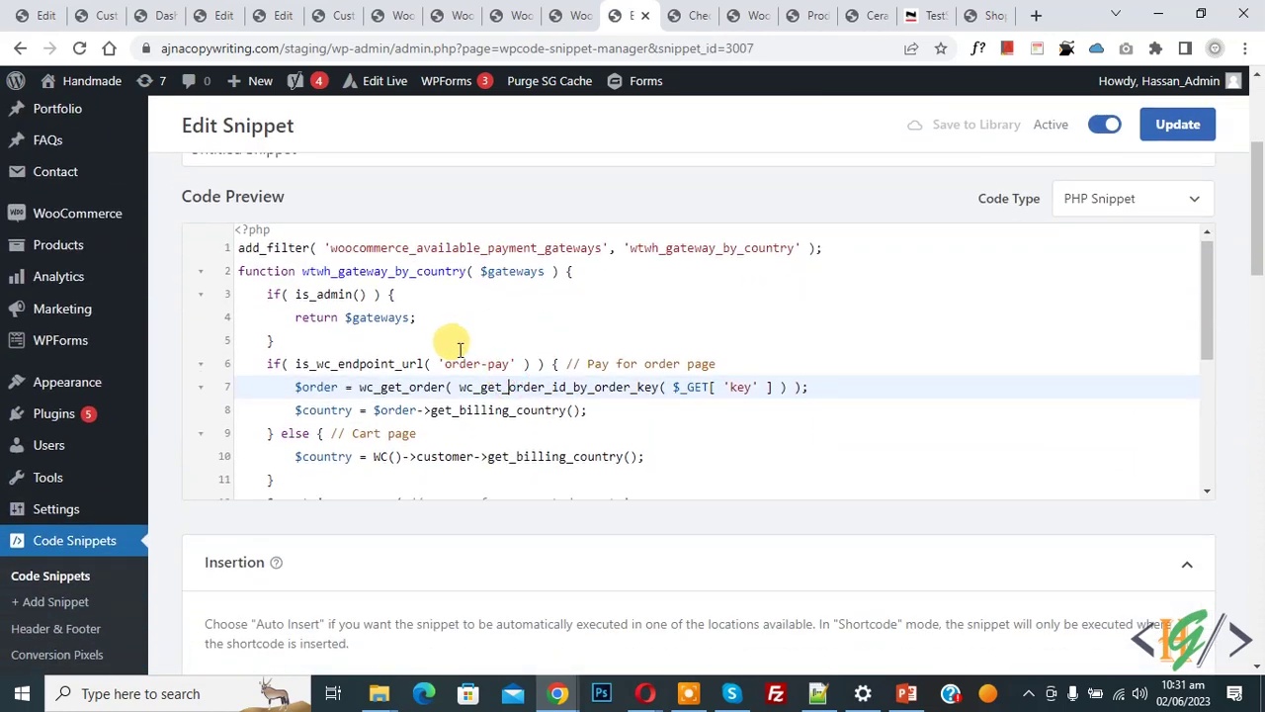
pyautogui.scroll(-2, 376, 361)
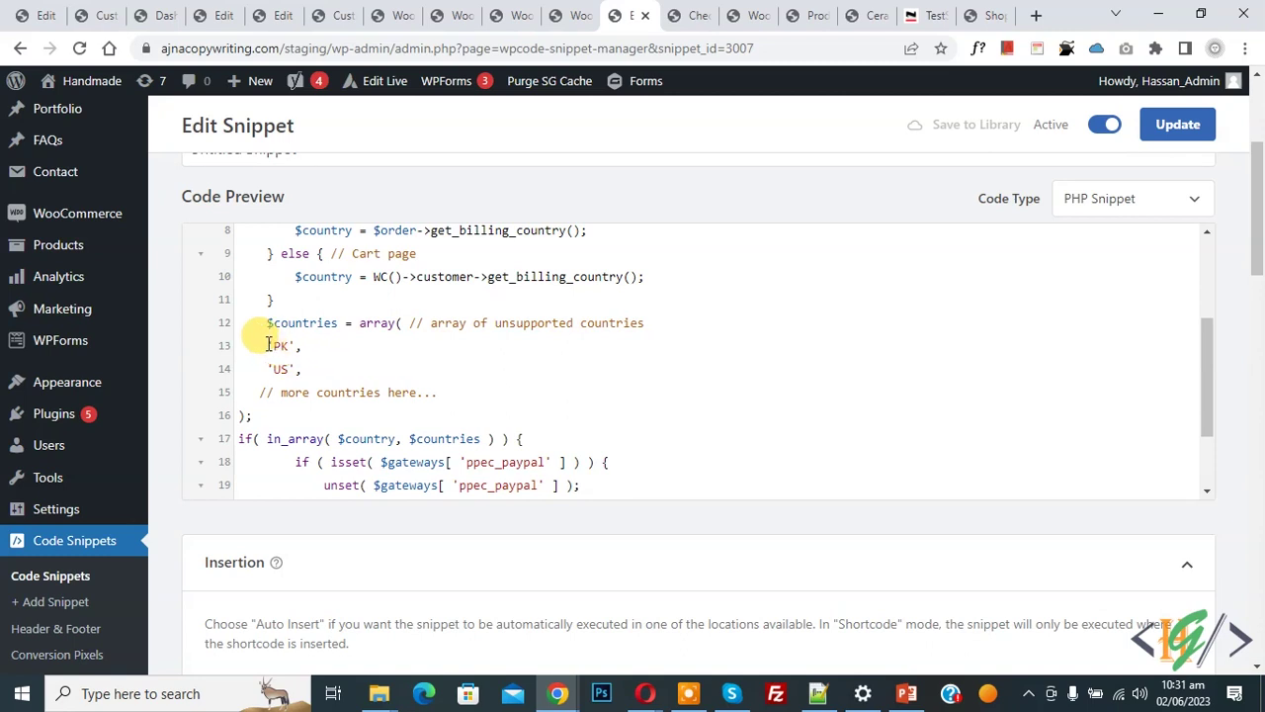
pyautogui.moveTo(268, 345)
pyautogui.mouseDown()
pyautogui.moveTo(312, 342)
pyautogui.moveTo(315, 362)
pyautogui.mouseUp()
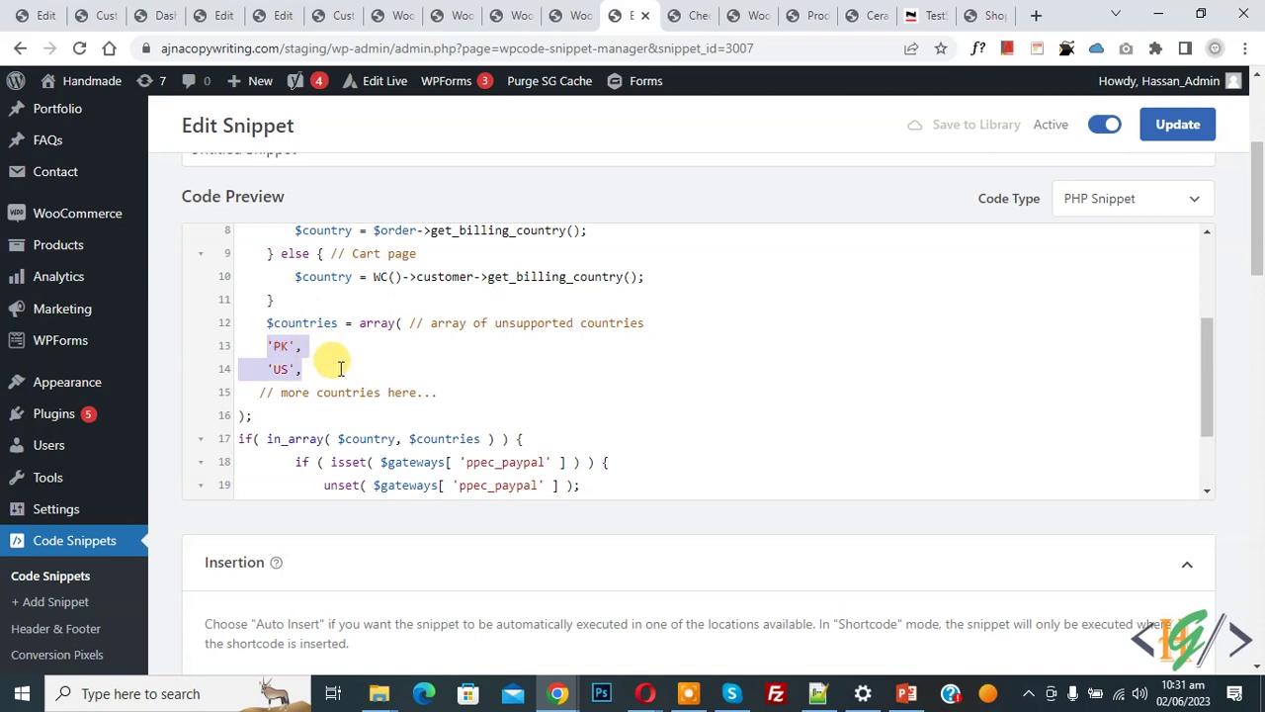
pyautogui.click(340, 369)
pyautogui.scroll(-2, 484, 326)
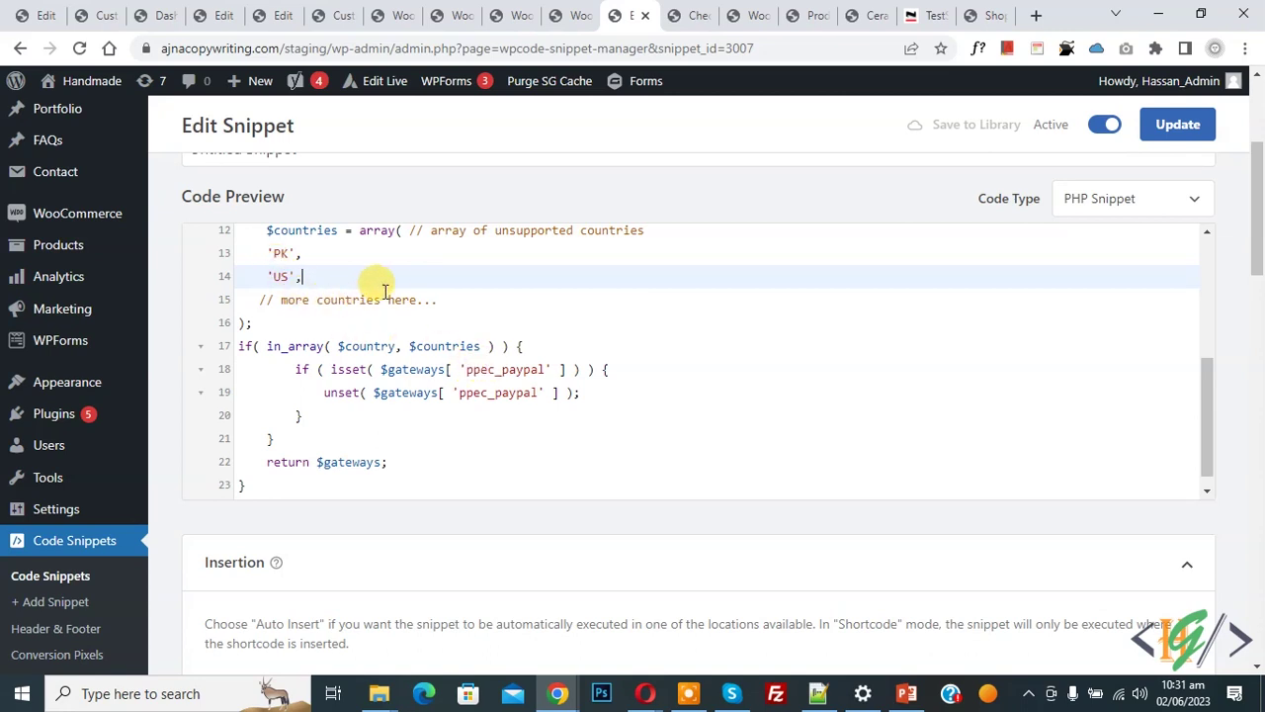
pyautogui.click(680, 8)
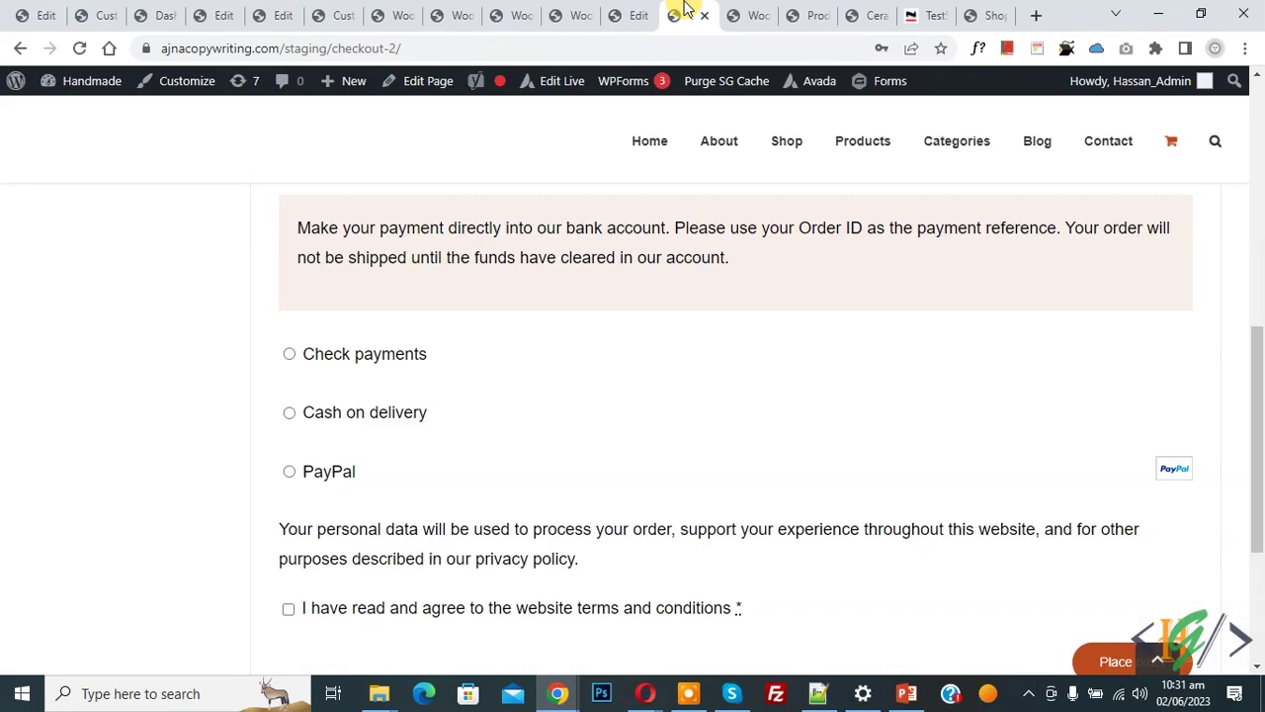
# Reload checkout and confirm only bank transfer, check payments and cash on delivery remain, without PayPal
pyautogui.click(79, 48)
pyautogui.scroll(-3, 689, 346)
pyautogui.scroll(-2, 683, 345)
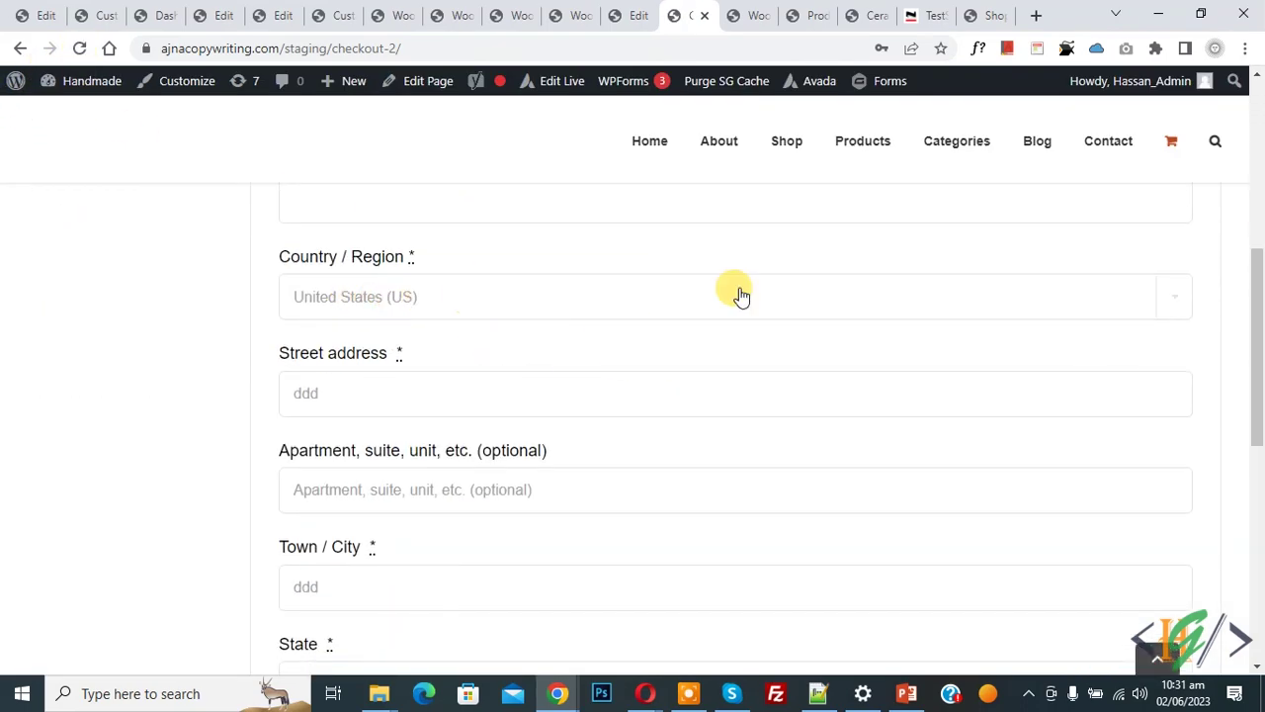
pyautogui.moveTo(1256, 296); pyautogui.dragTo(1257, 504)
pyautogui.click(1144, 434)
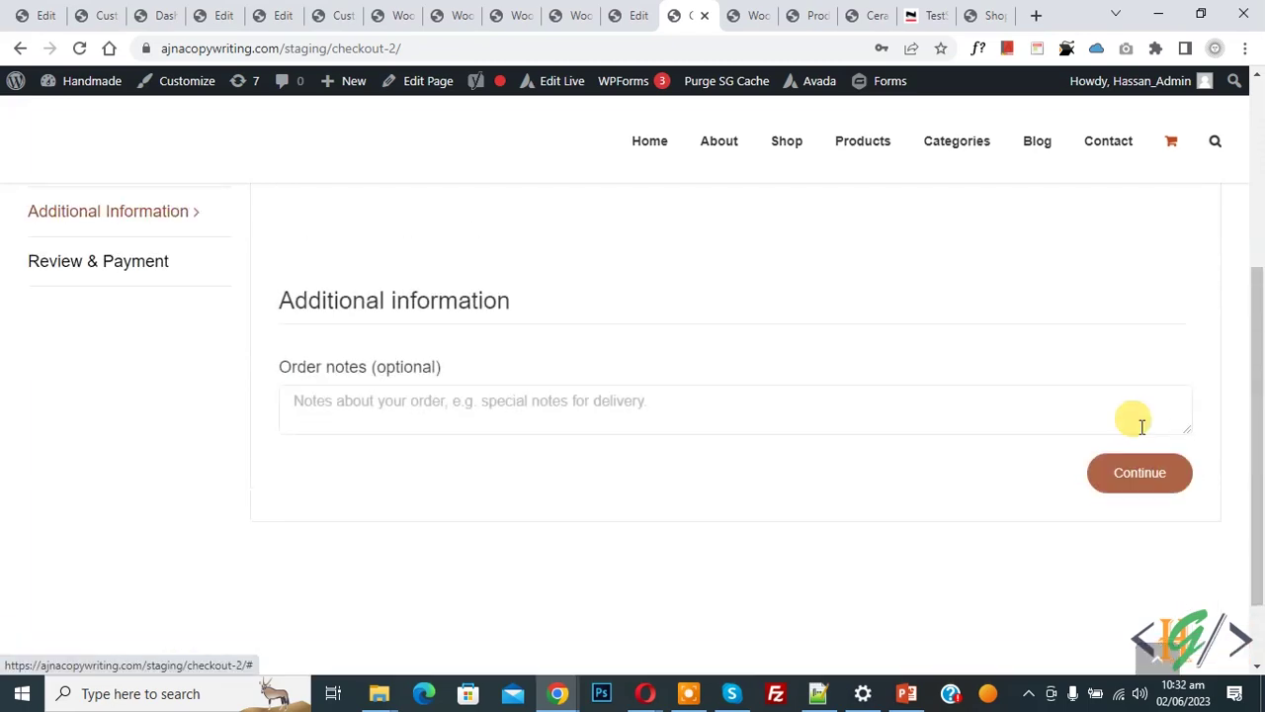
pyautogui.click(1137, 517)
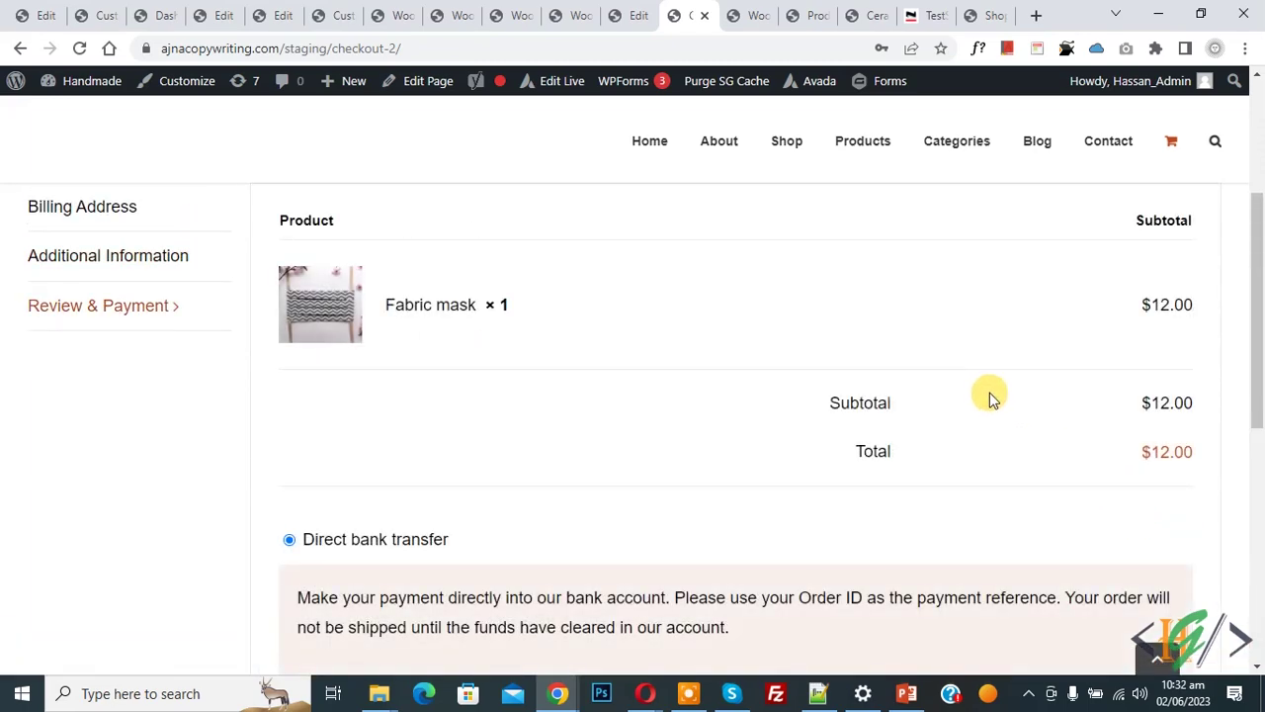
pyautogui.scroll(-4, 993, 398)
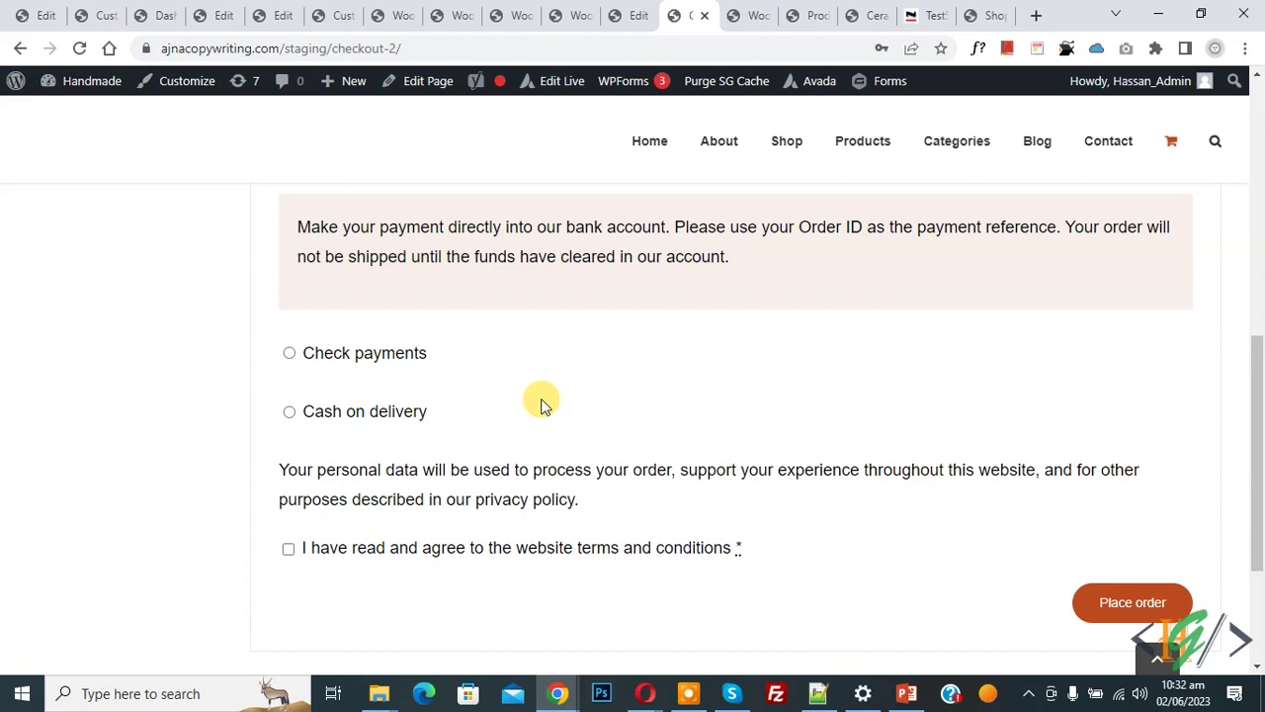
pyautogui.scroll(1, 541, 405)
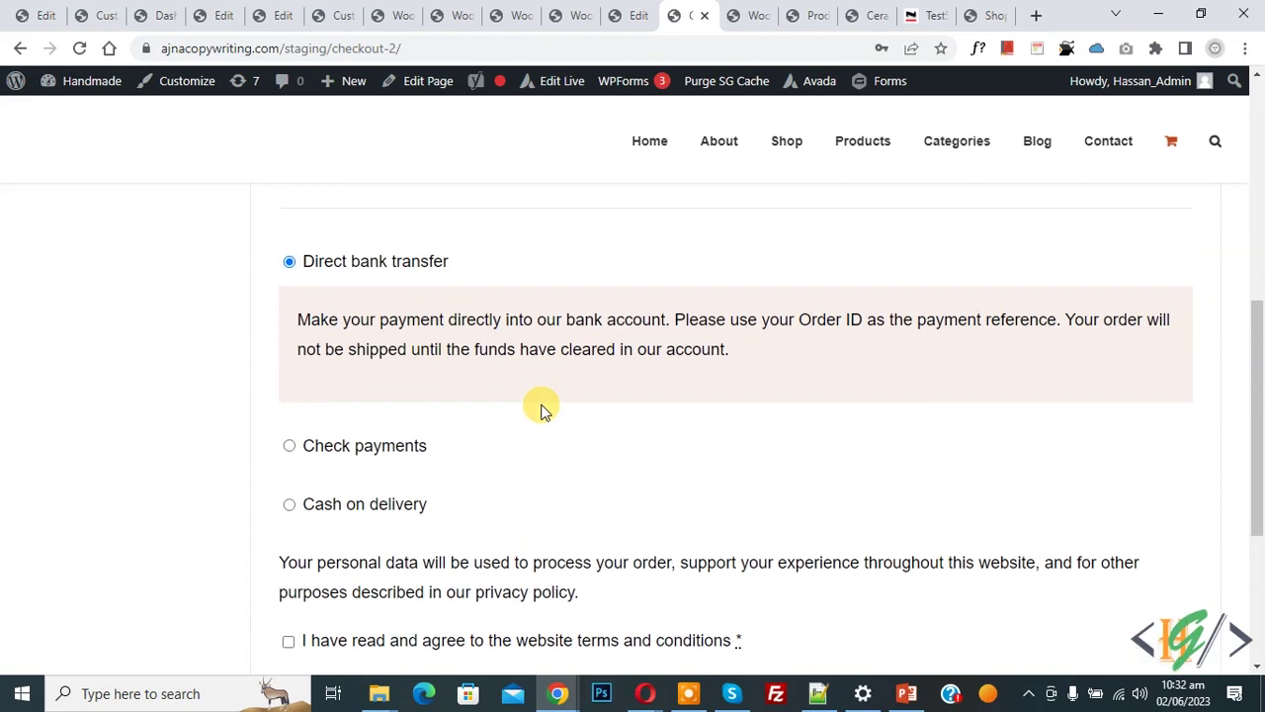